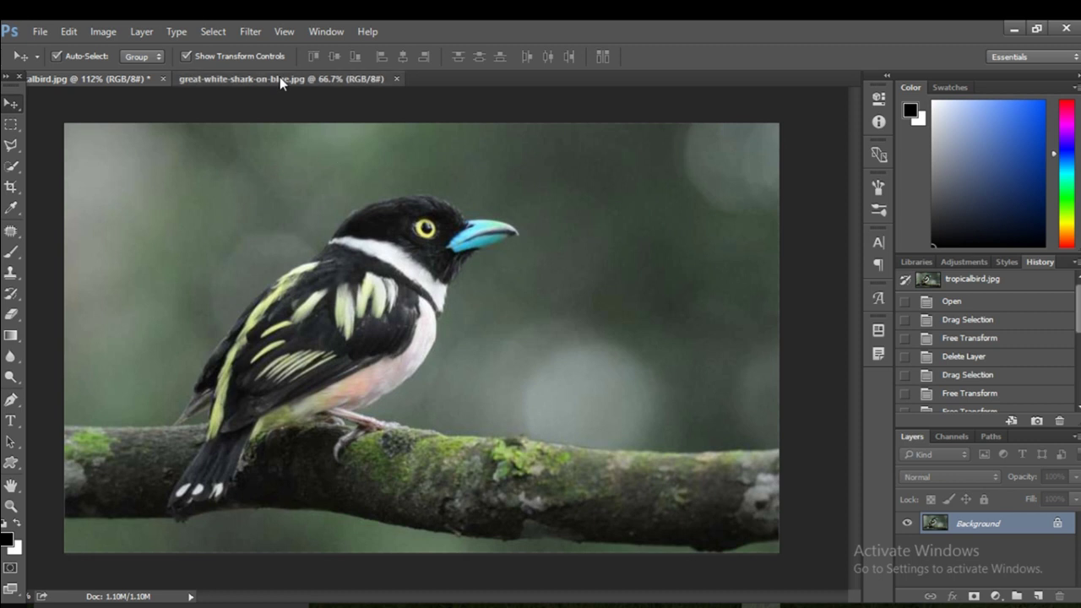
- Select the shark's head and front body, including the underside fin, in great-white-shark-on-blue.jpg with the Quick Selection tool
click(280, 77)
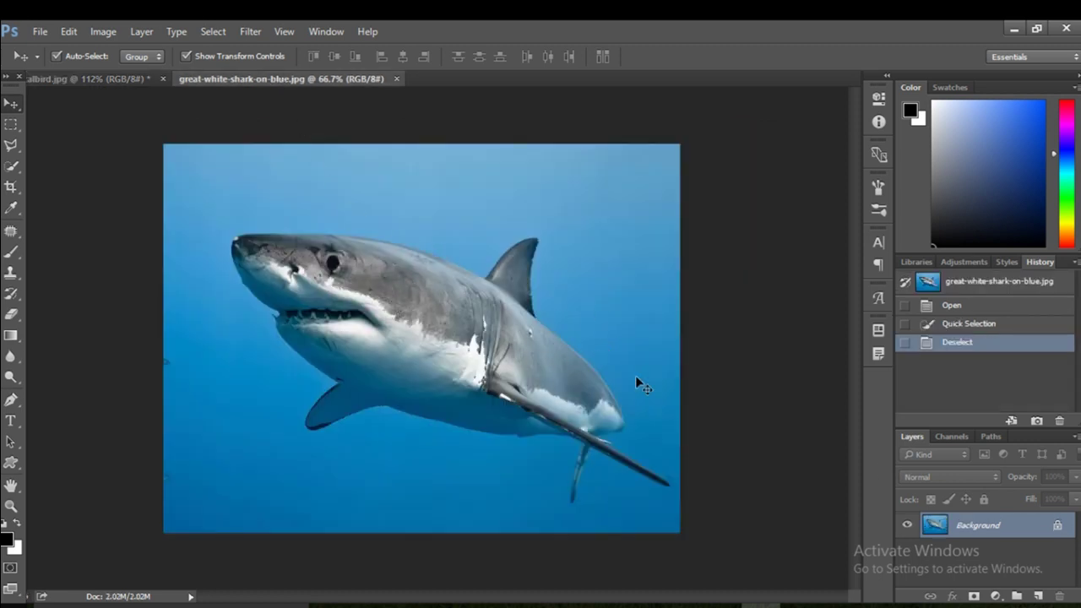
click(14, 168)
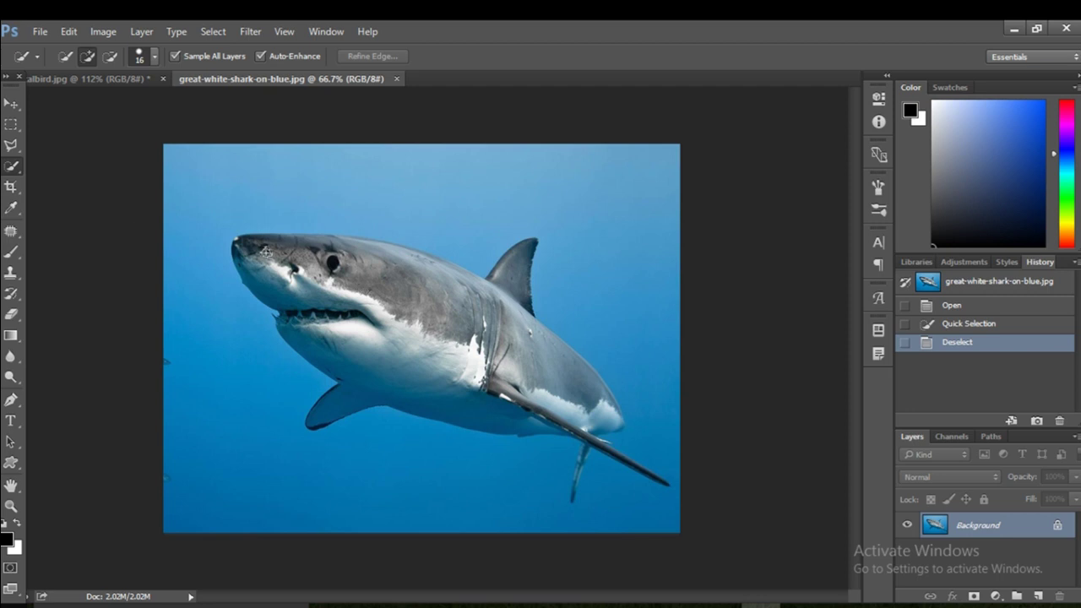
drag(265, 252, 252, 243)
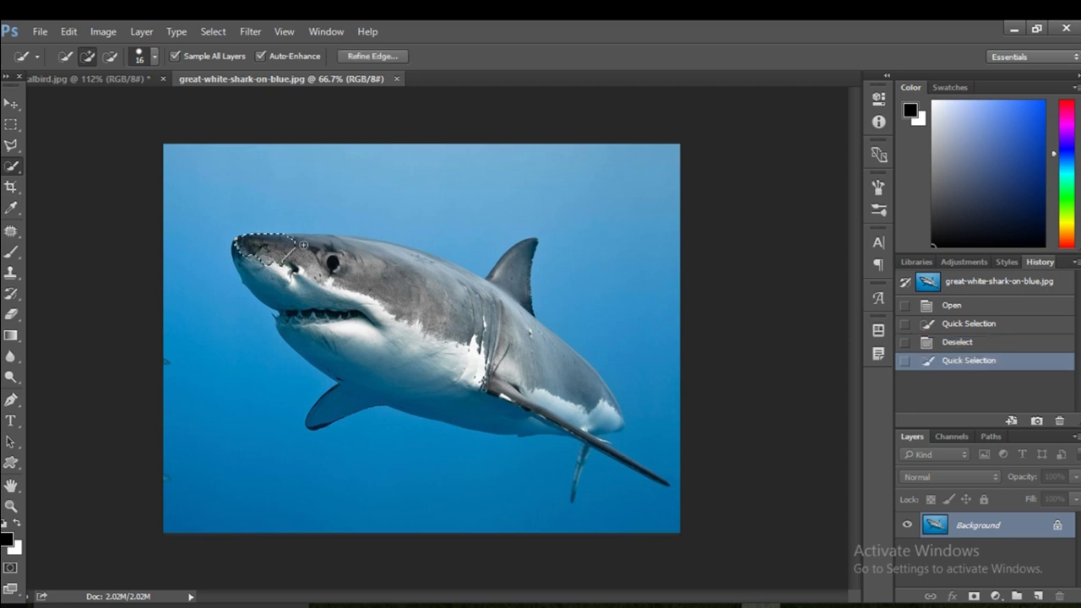
drag(369, 250, 376, 252)
click(378, 254)
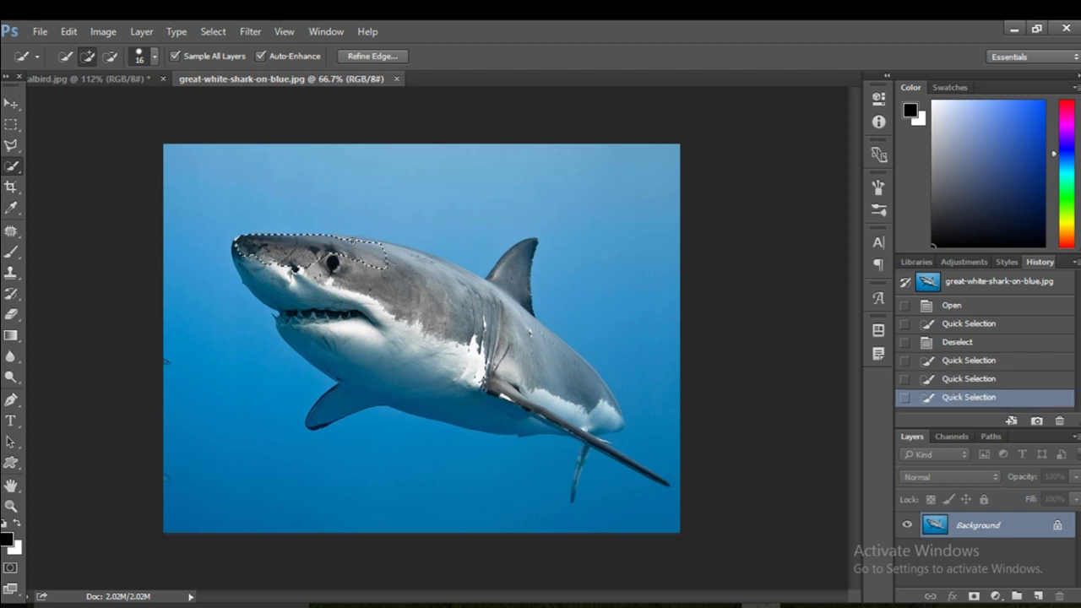
click(344, 240)
click(383, 253)
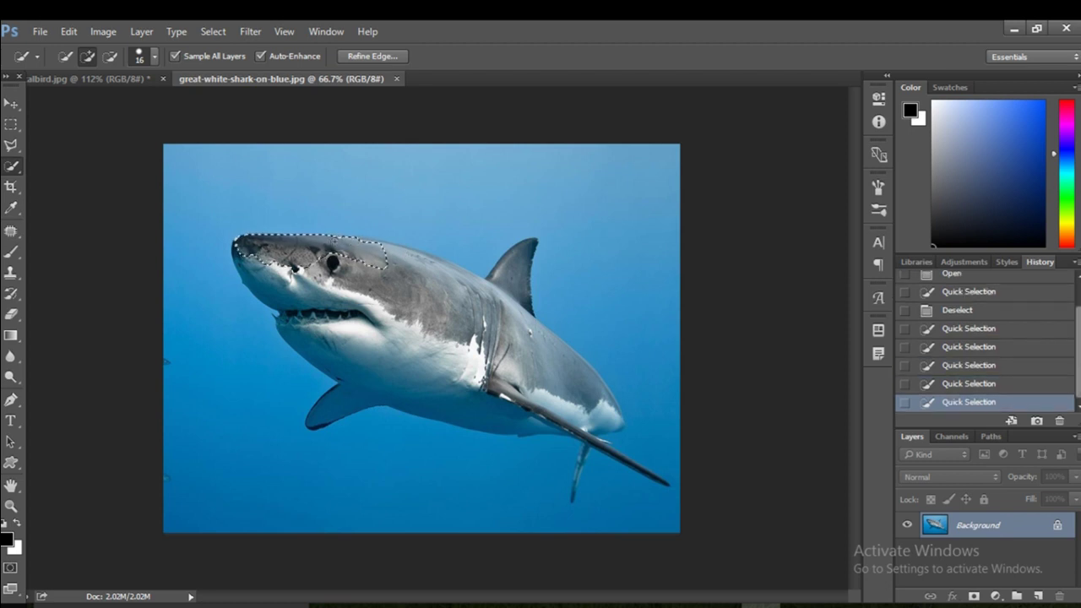
click(386, 255)
click(389, 256)
click(411, 265)
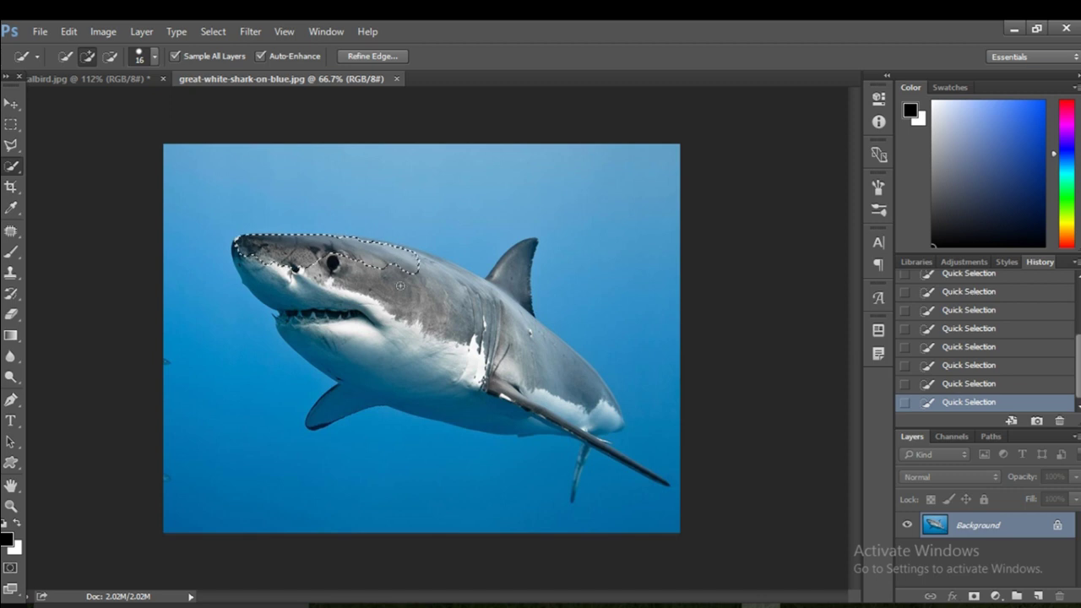
mouse_move(355, 286)
mouse_down()
mouse_move(295, 291)
mouse_move(265, 281)
mouse_up()
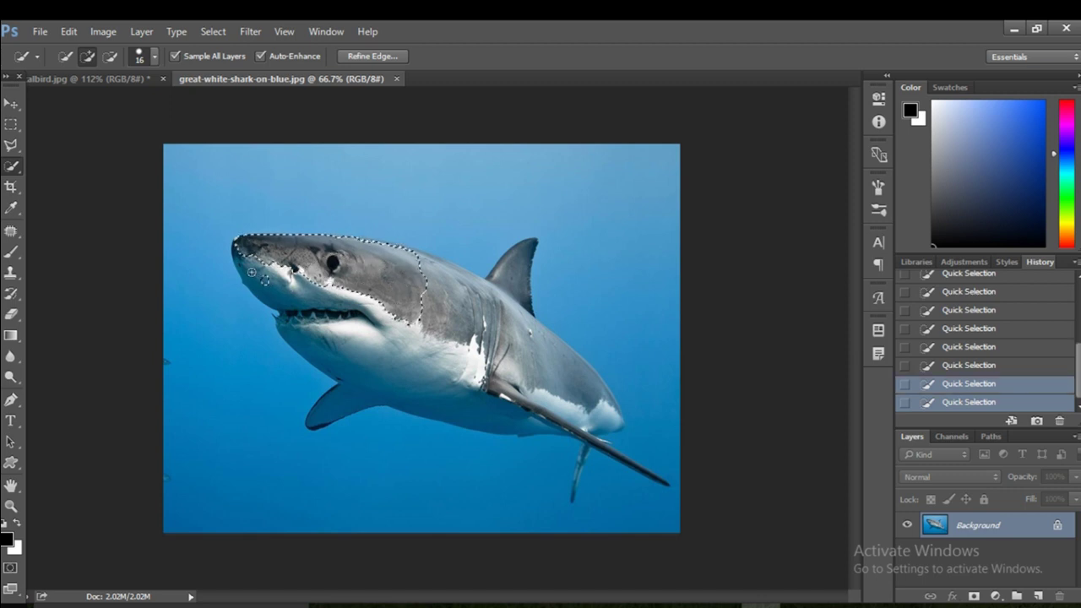
mouse_move(323, 310)
mouse_down()
mouse_move(372, 310)
mouse_move(387, 323)
mouse_move(363, 342)
mouse_move(303, 342)
mouse_move(386, 370)
mouse_up()
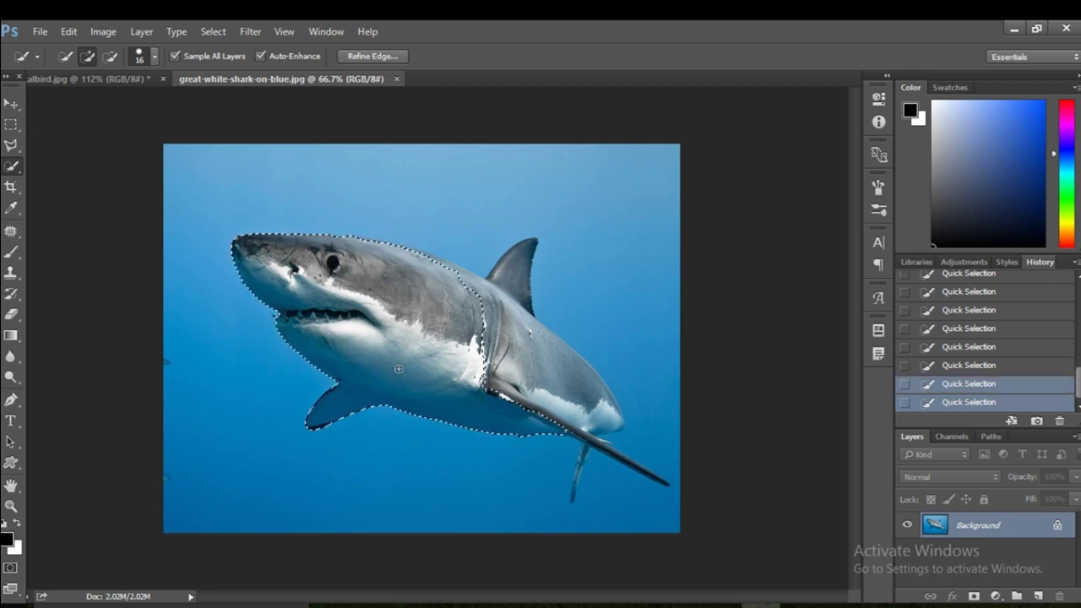
- Start refining the selection edge with Smart Radius enabled, radius 0.1 px, smooth 1 and feather 0.2 px
click(374, 56)
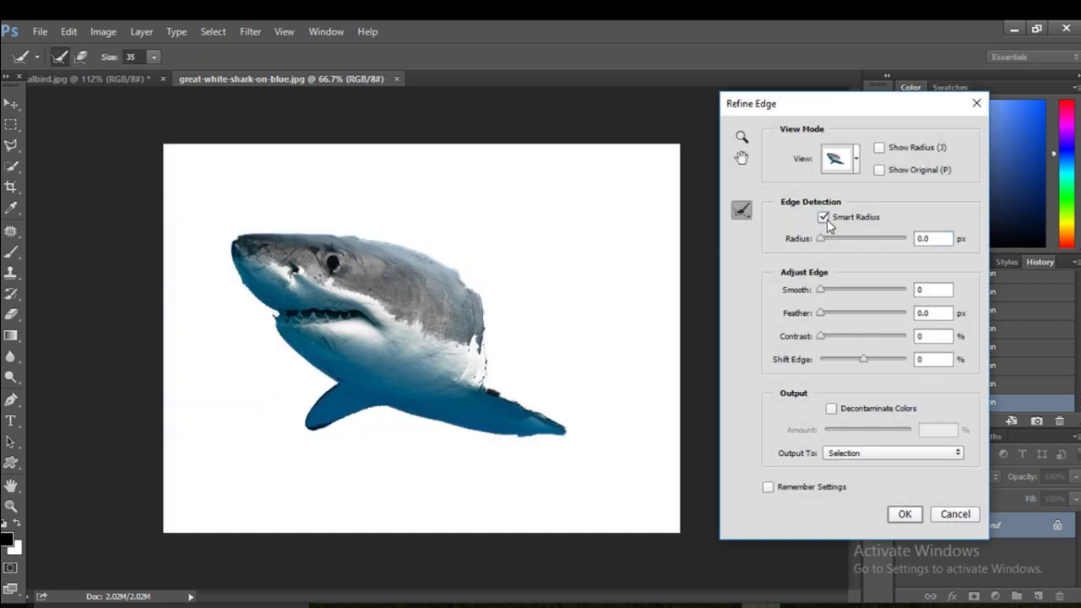
click(930, 239)
key(BackSpace)
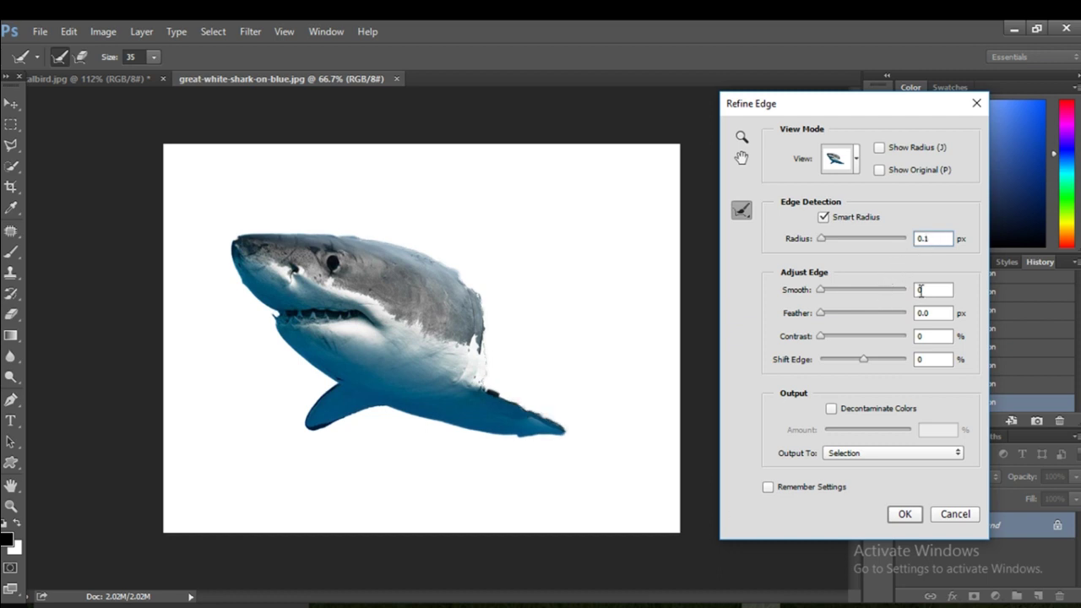
click(921, 291)
text(1)
click(929, 312)
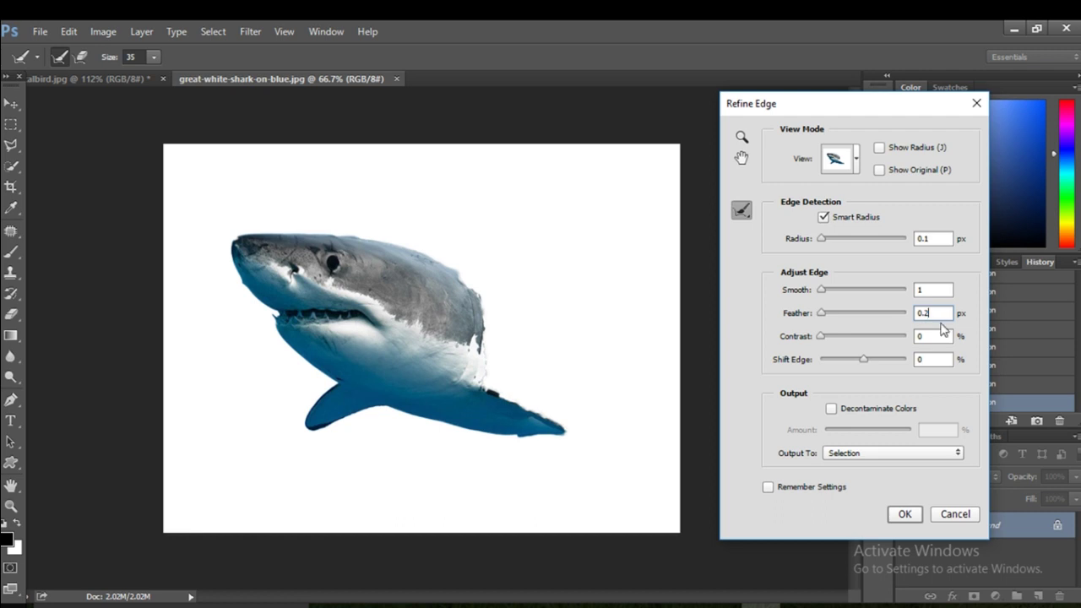
- Show the detection radius in the preview, raise the radius slightly and apply the edge refinement to the shark selection
click(878, 171)
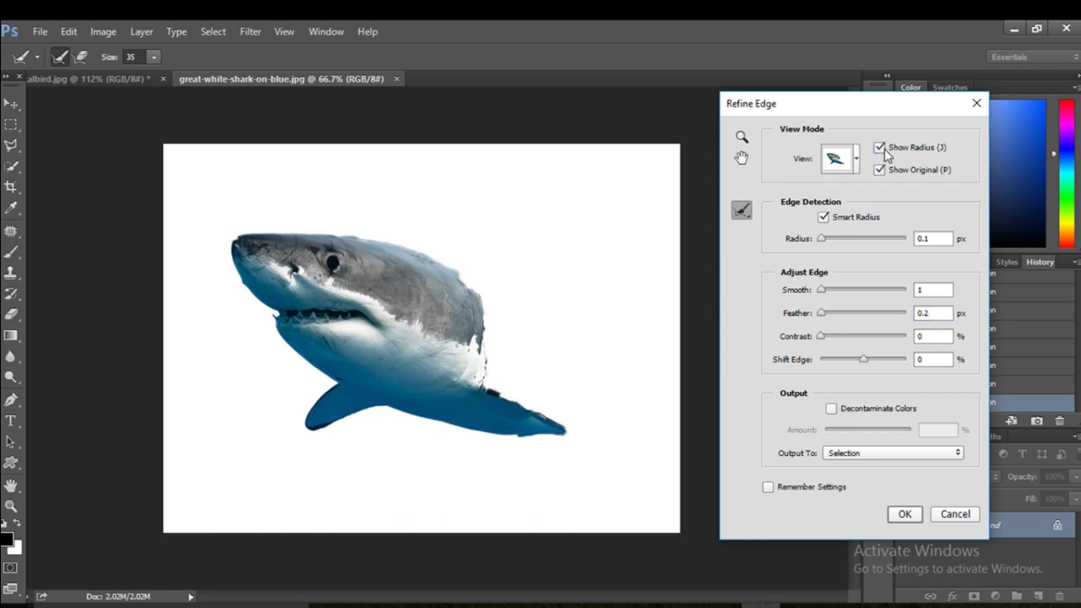
click(879, 148)
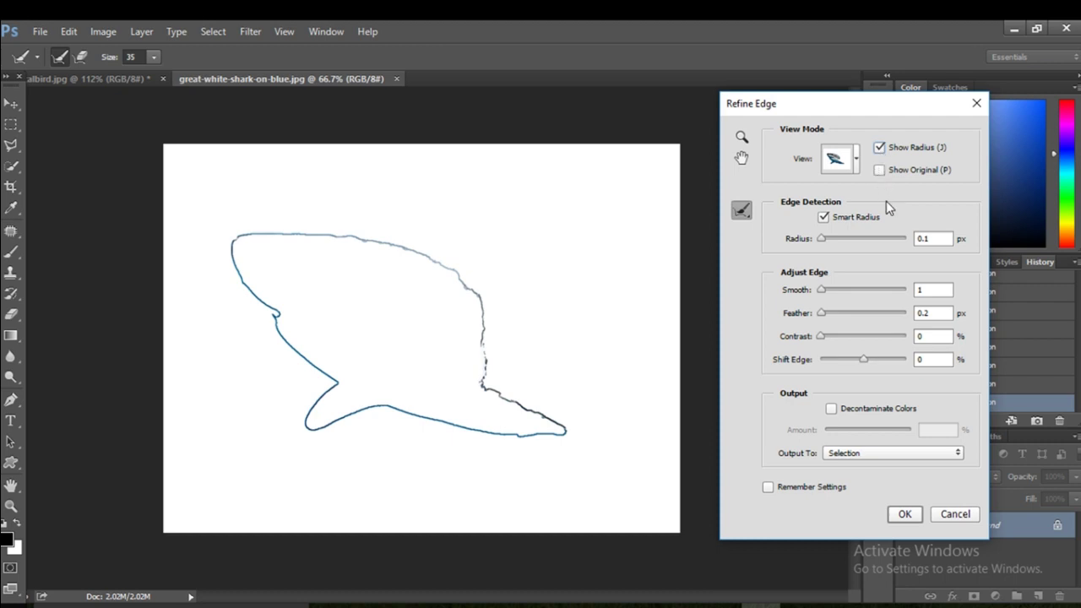
click(826, 241)
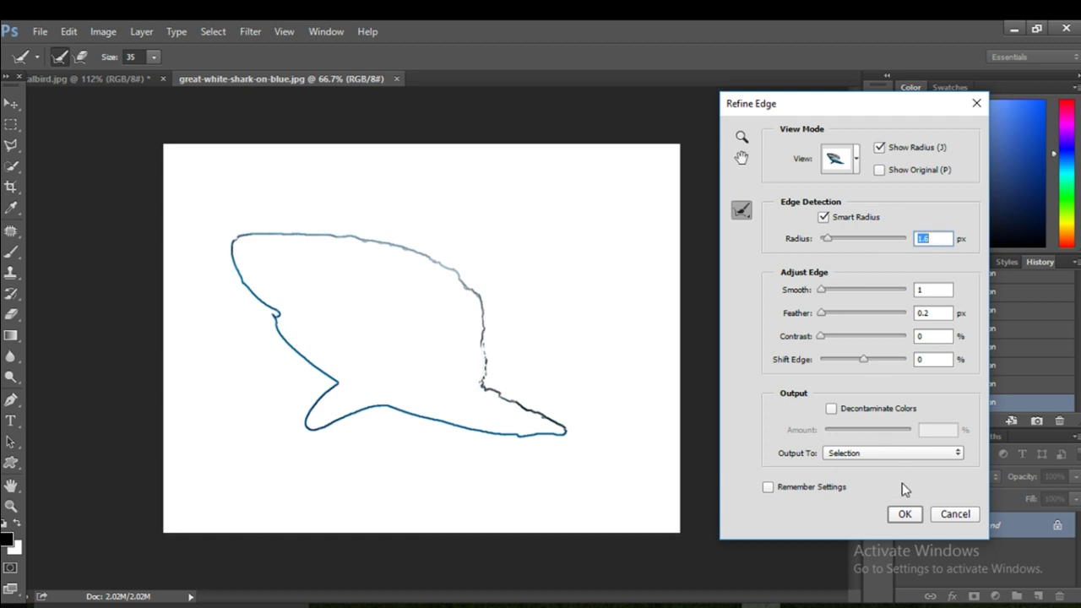
click(904, 514)
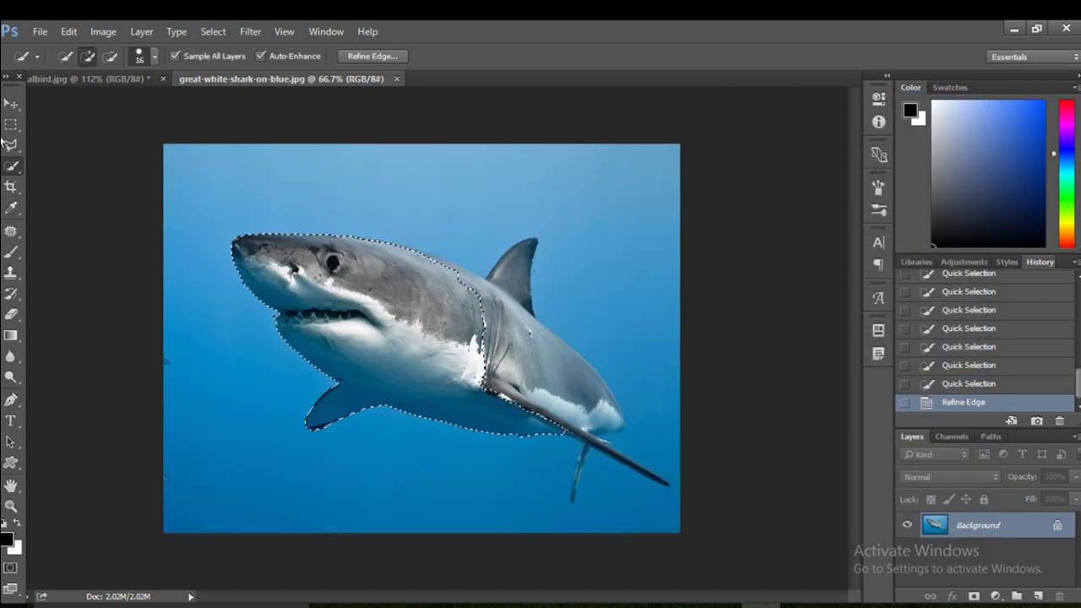
- Move the selected shark into the tropical bird image, then mirror and shrink it over the bird's head to about 25% width and 32% height
click(12, 103)
drag(412, 321, 447, 314)
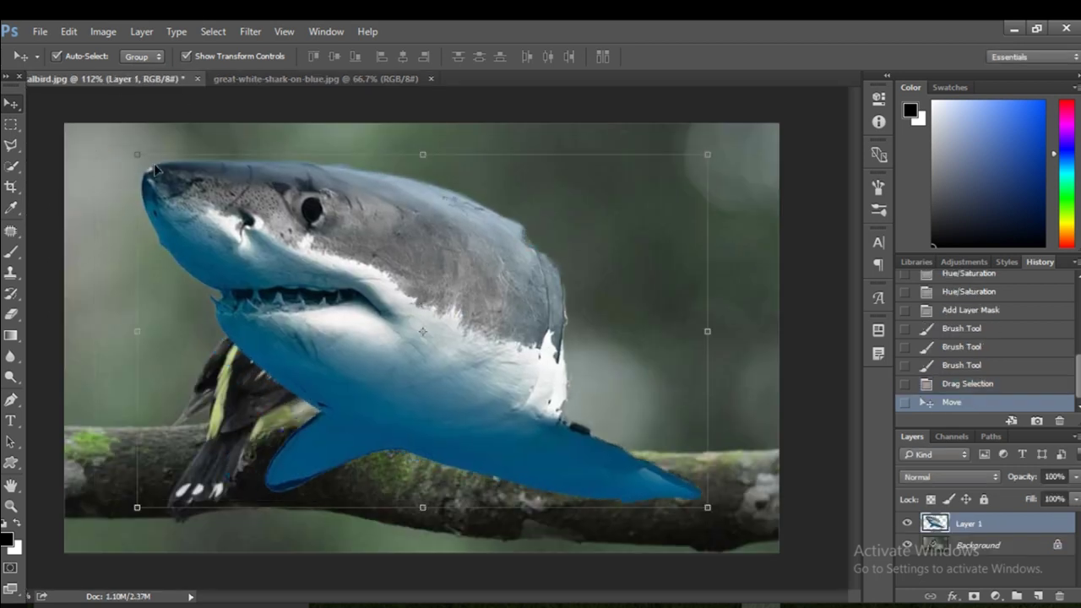
drag(135, 156, 364, 202)
drag(351, 249, 400, 208)
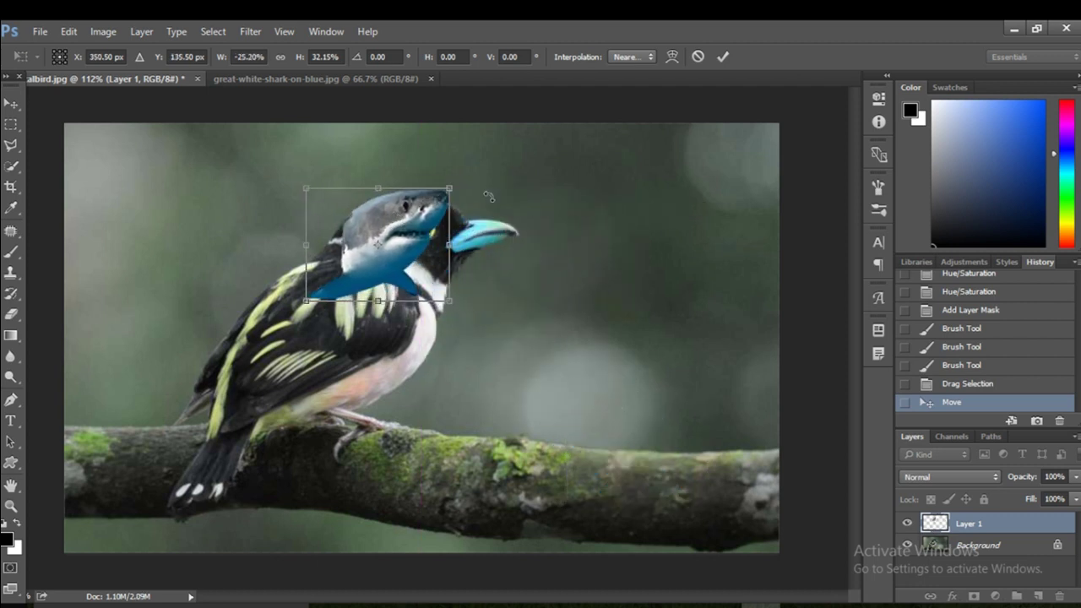
- Rotate the shark head clockwise, stretch it to cover the bird's head and beak, and apply the transform
drag(469, 175, 523, 186)
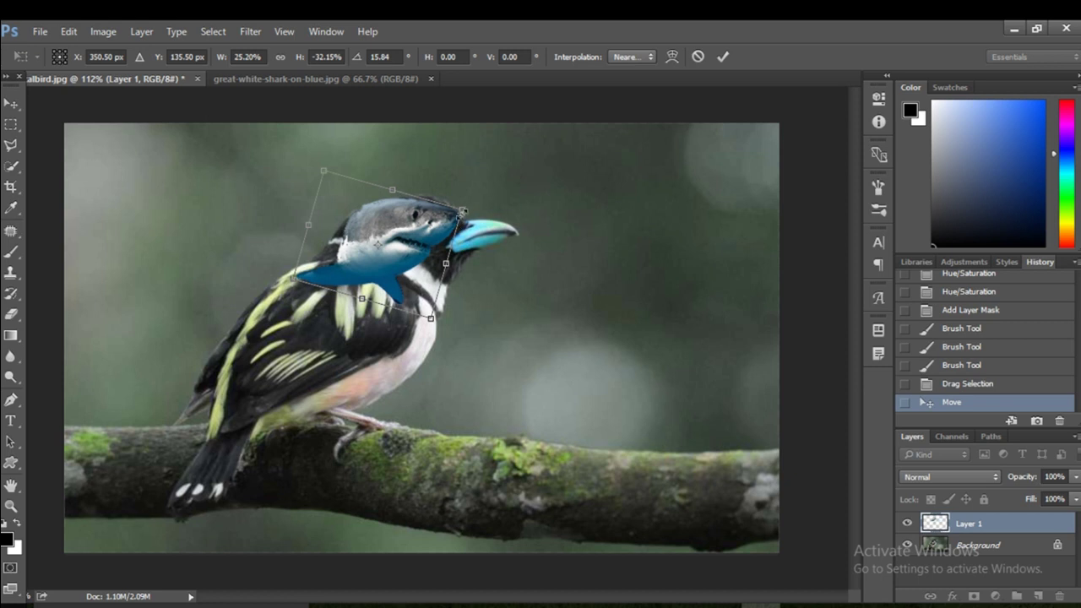
drag(468, 207, 537, 208)
drag(453, 245, 447, 246)
drag(384, 313, 384, 323)
drag(301, 222, 283, 218)
drag(392, 331, 390, 336)
click(722, 56)
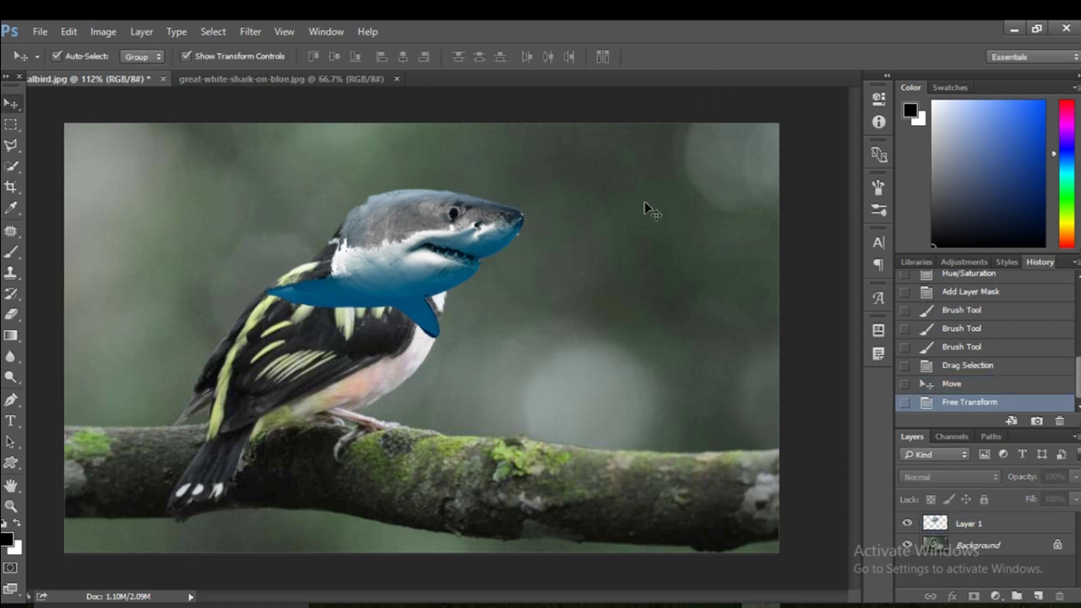
- Shift the shark head slightly down, rotate it about 0.3° and enlarge it to about 102% width and 103% height
scroll(475, 240, up, 2)
click(457, 238)
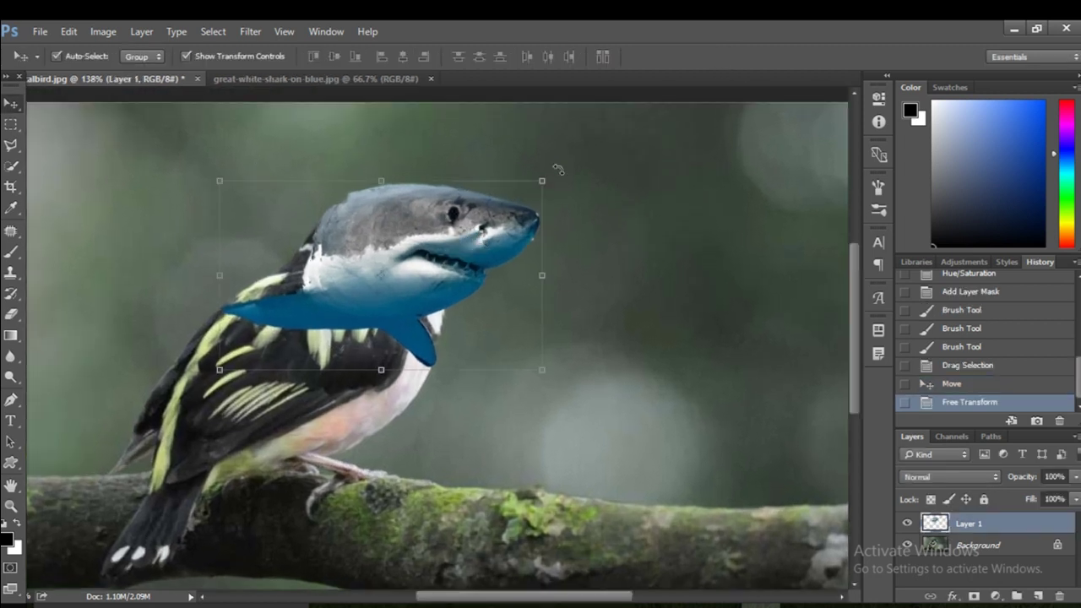
drag(558, 169, 557, 167)
drag(505, 218, 500, 229)
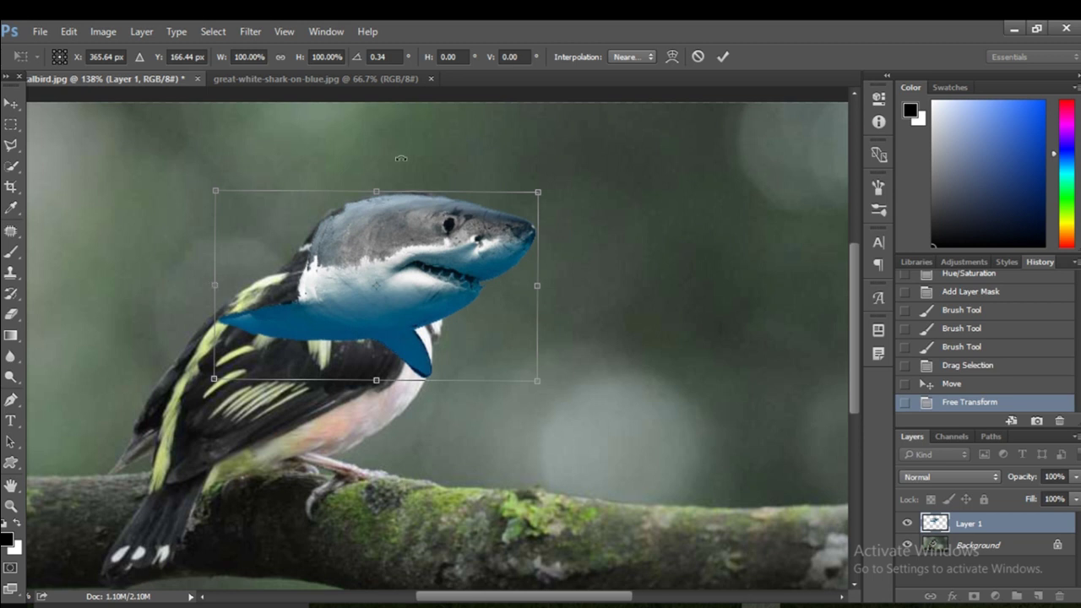
drag(376, 189, 377, 185)
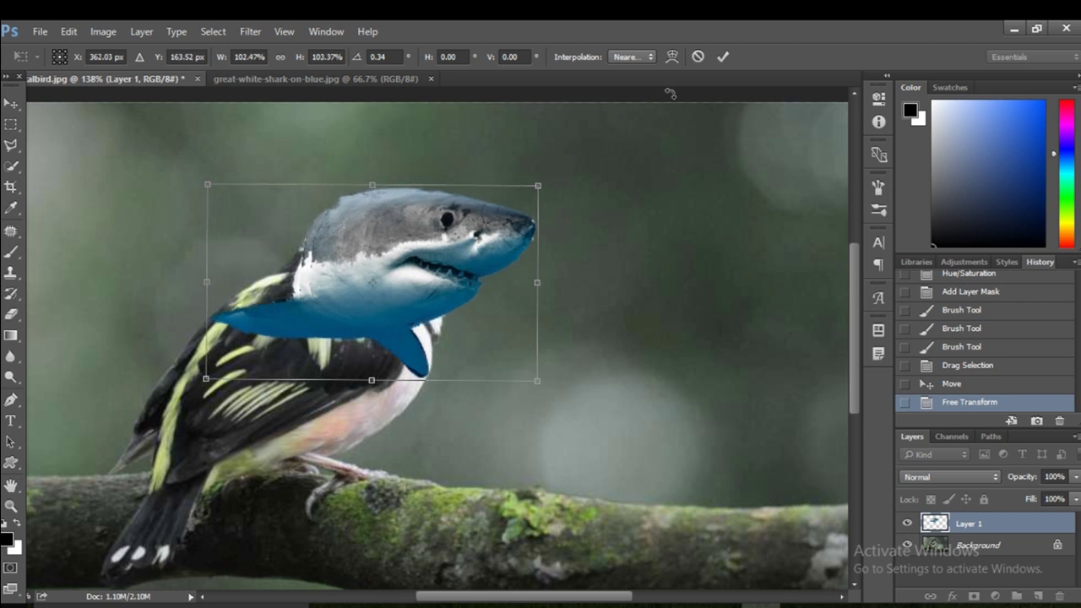
click(722, 56)
- Colorize the shark layer green using Hue/Saturation with hue 89, saturation 35 and lightness +8
click(443, 265)
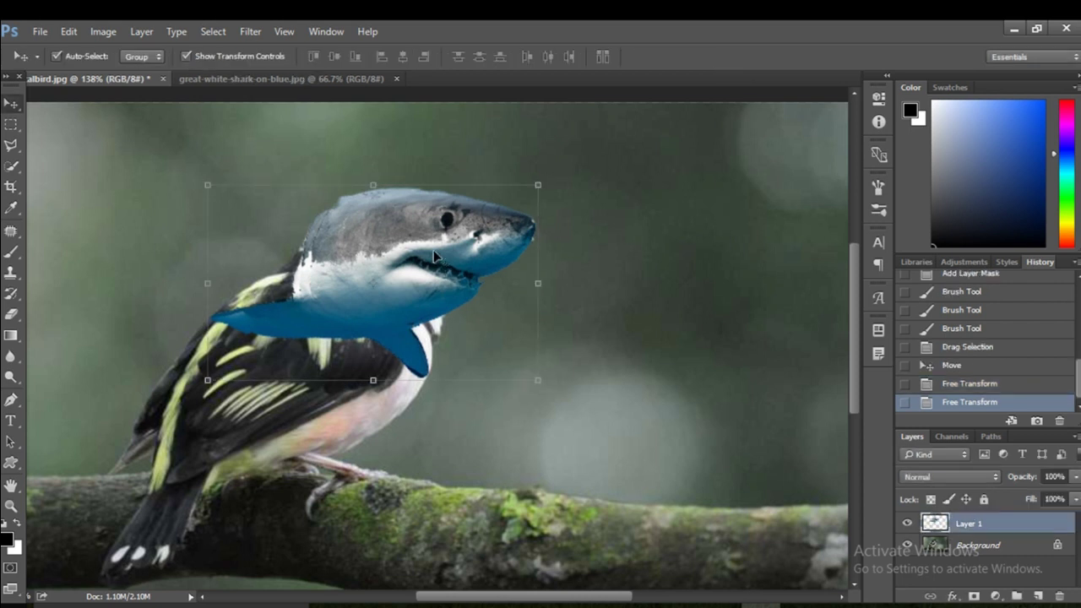
right_click(986, 521)
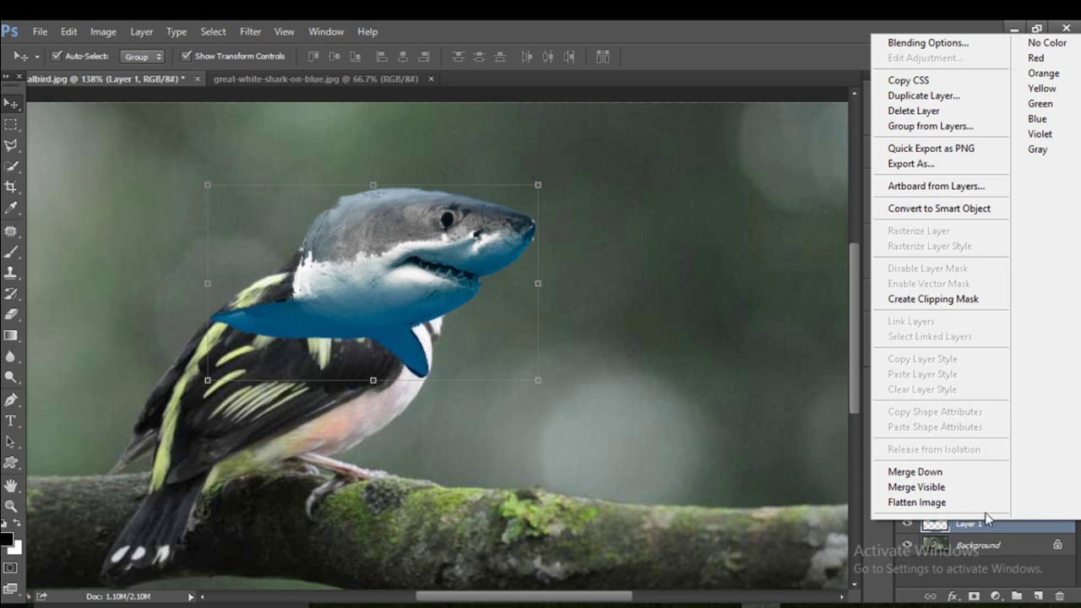
key(Escape)
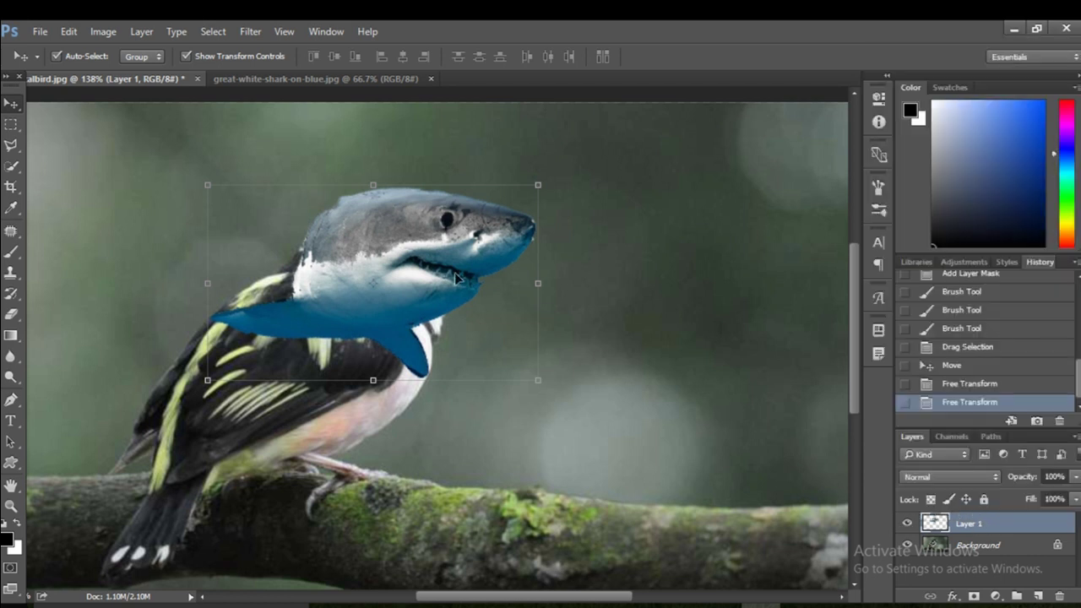
key(ctrl)
key(ctrl+u)
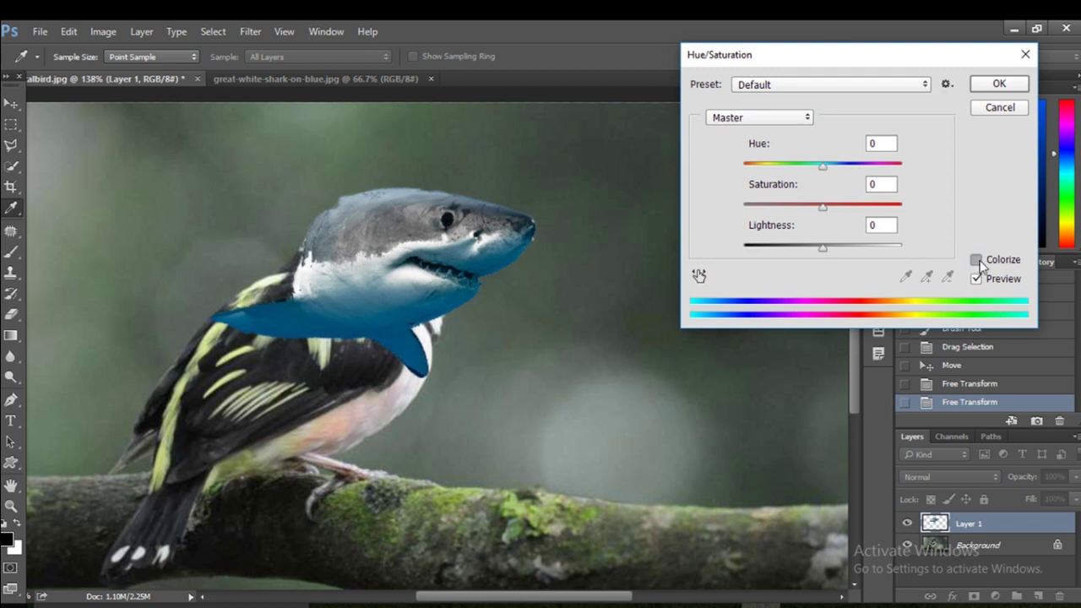
click(972, 261)
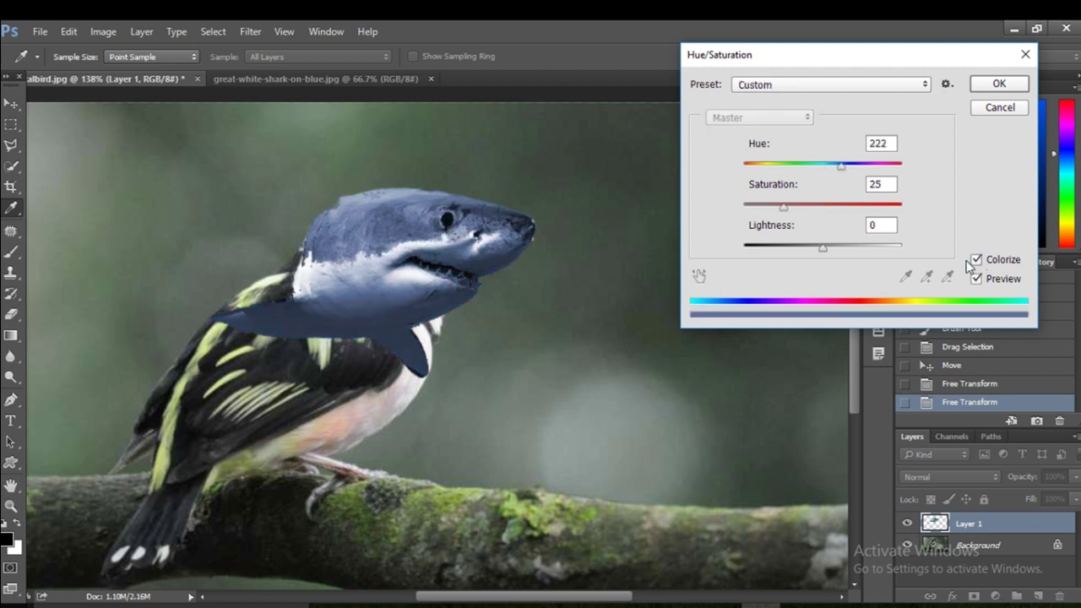
click(787, 164)
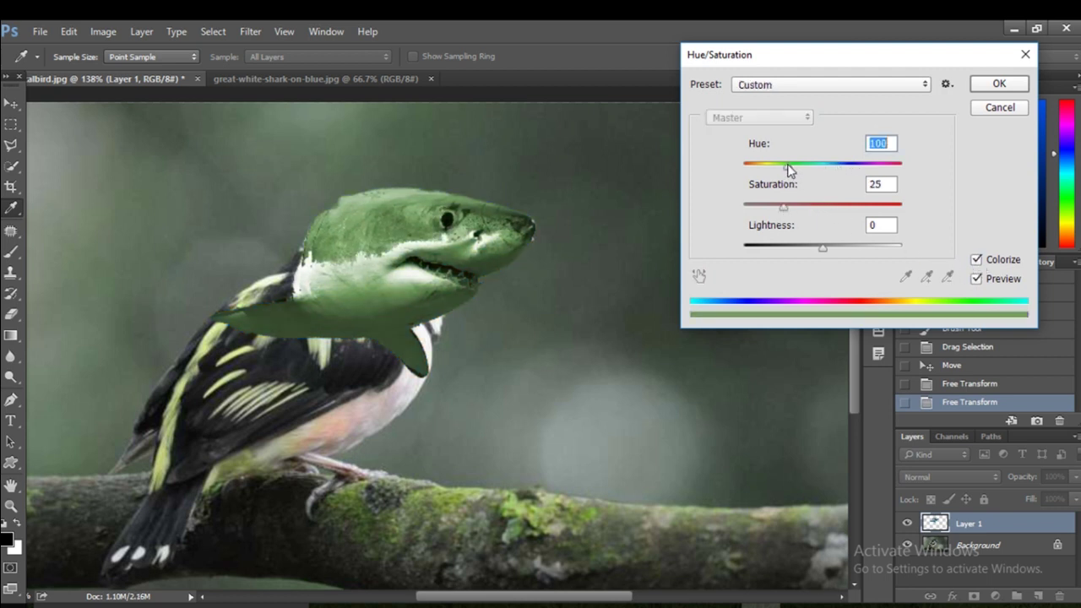
drag(787, 165, 782, 165)
click(825, 246)
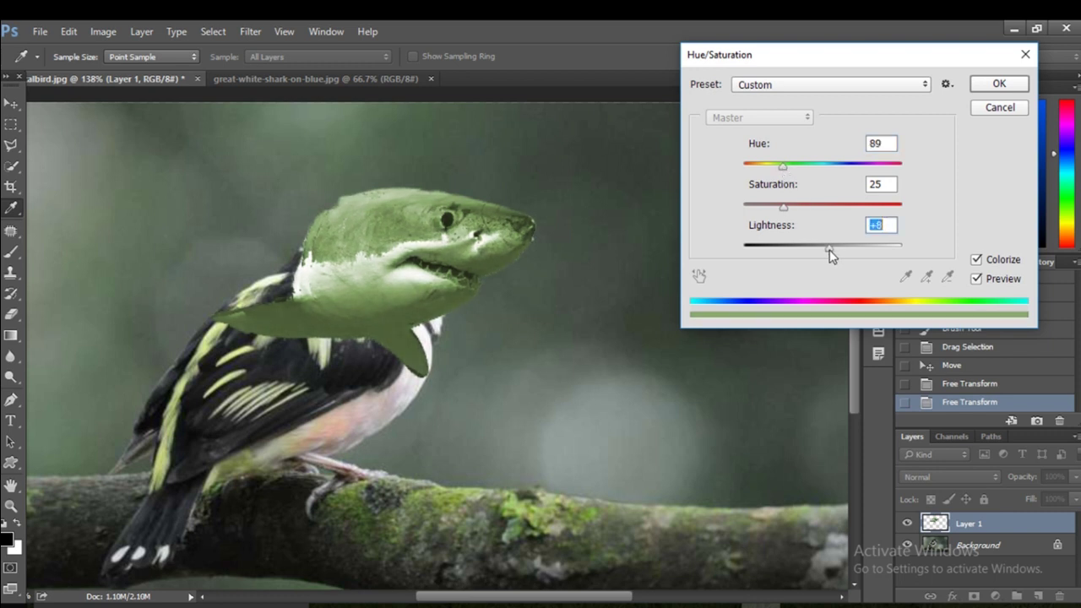
drag(785, 209, 796, 208)
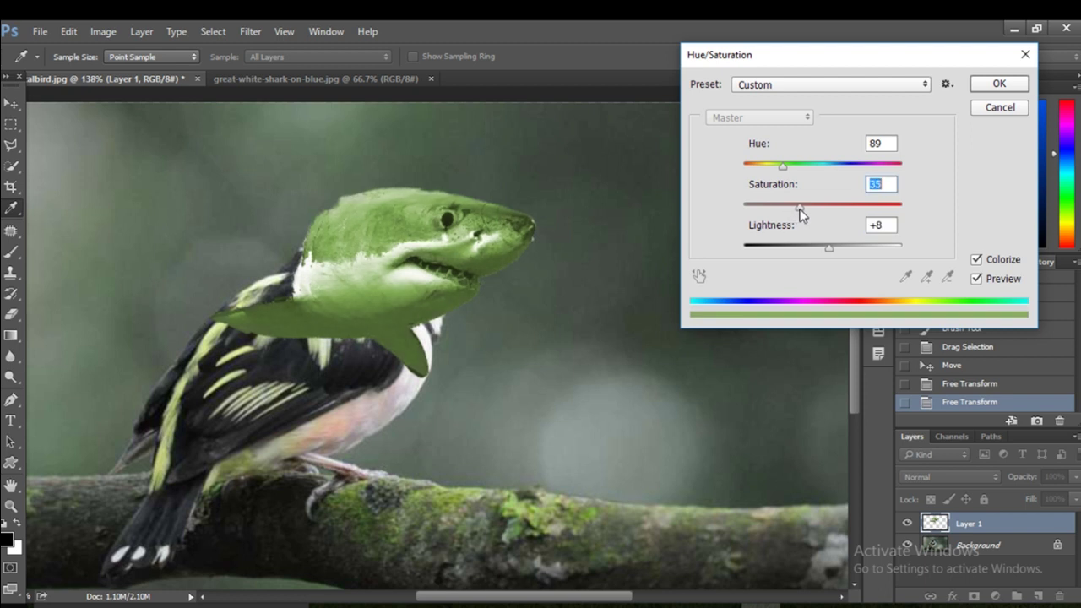
click(999, 82)
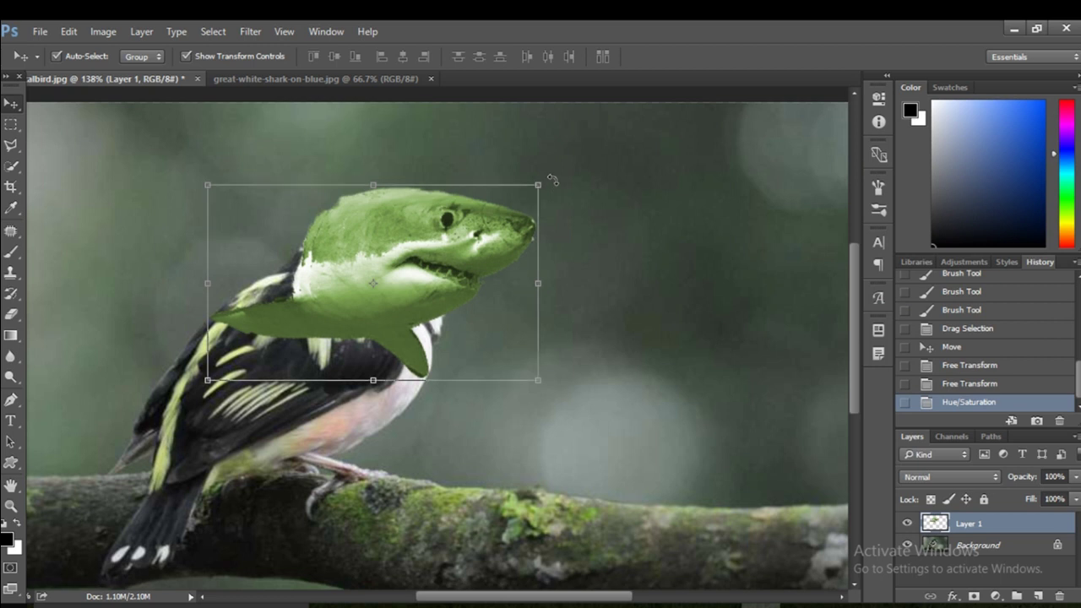
- Rotate the green shark head about 2° clockwise and apply the transform
drag(552, 180, 565, 180)
click(722, 56)
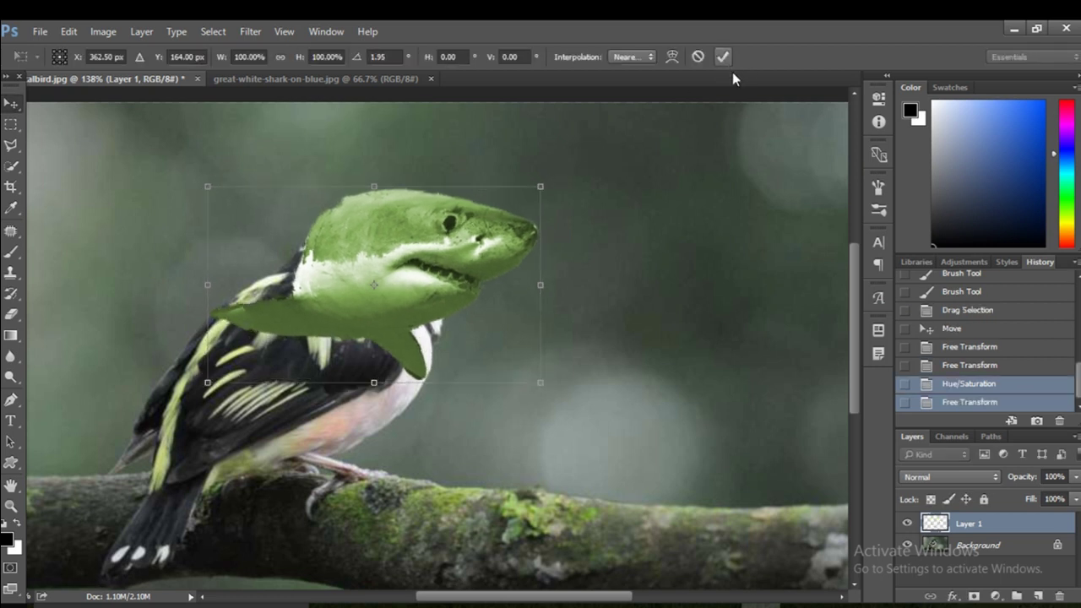
- Add a layer mask to the shark layer and paint out the fins over the bird's wing and chest with black at 100% brush opacity
click(975, 597)
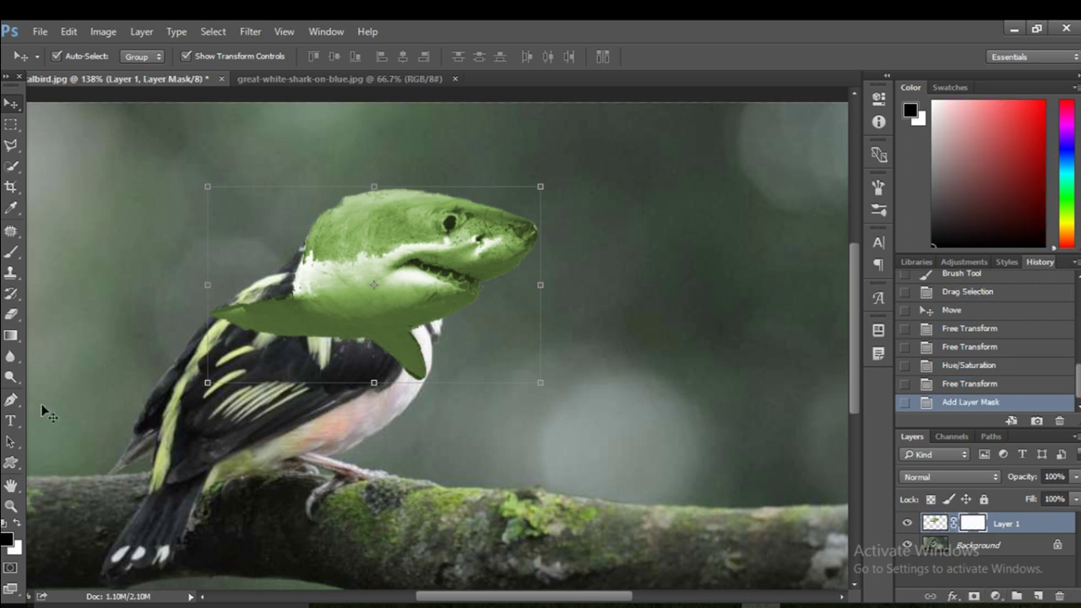
click(11, 252)
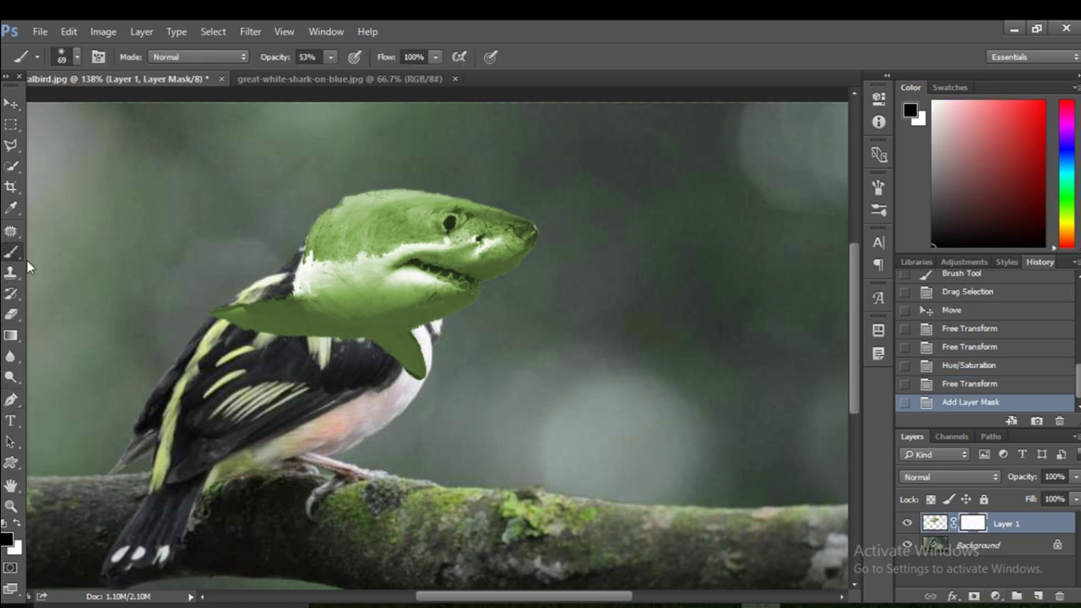
mouse_move(303, 313)
mouse_down()
mouse_move(235, 312)
mouse_move(225, 341)
mouse_move(262, 347)
mouse_move(244, 316)
mouse_move(293, 362)
mouse_move(253, 342)
mouse_up()
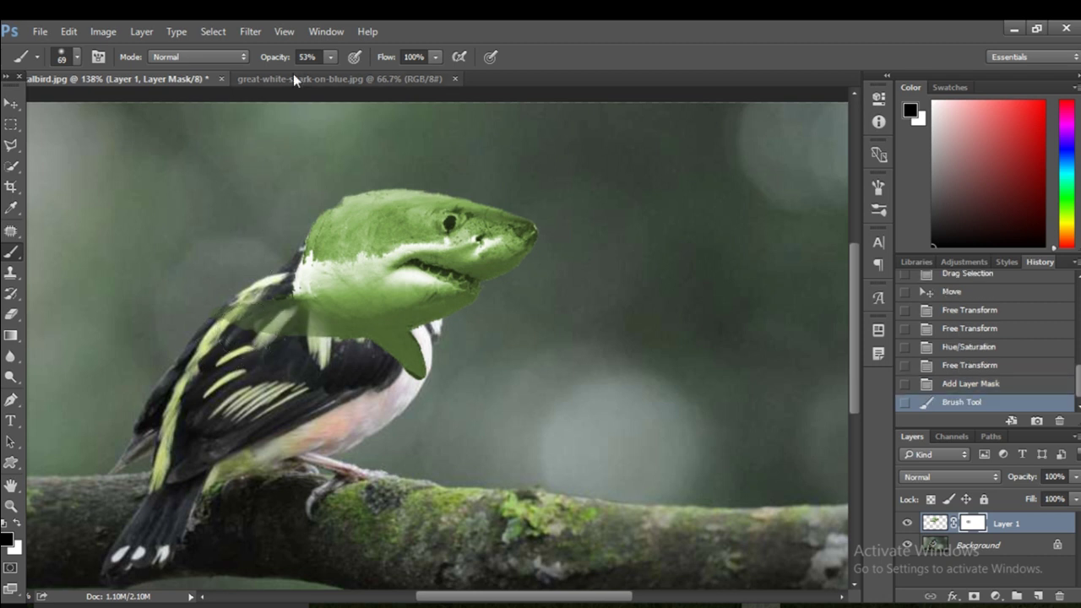
click(331, 58)
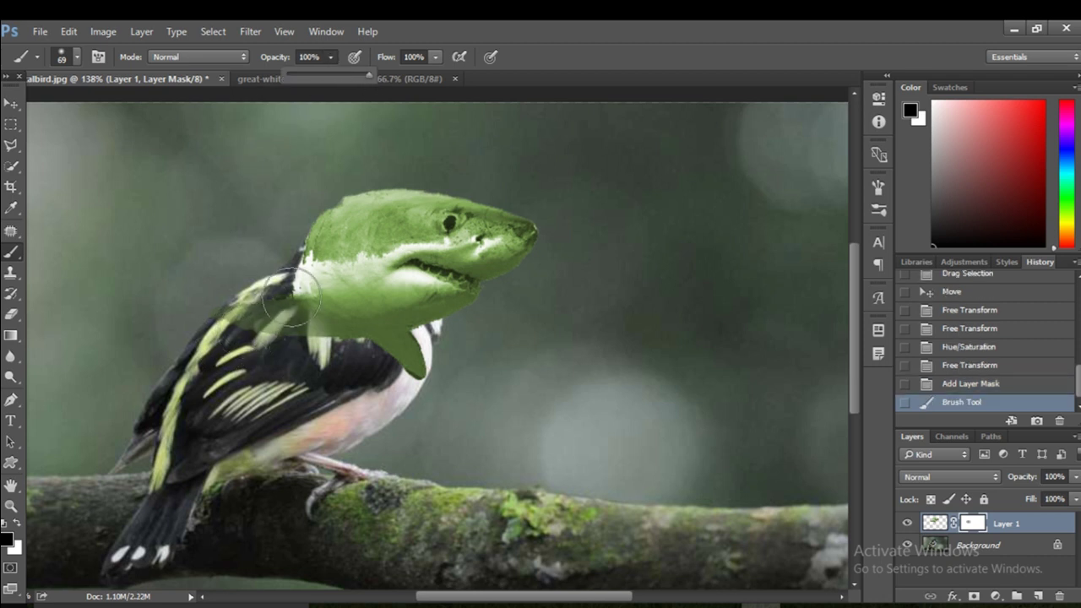
mouse_move(255, 306)
mouse_down()
mouse_move(223, 351)
mouse_move(206, 315)
mouse_move(256, 355)
mouse_move(285, 351)
mouse_move(315, 374)
mouse_move(354, 386)
mouse_move(405, 377)
mouse_move(367, 392)
mouse_move(418, 359)
mouse_move(348, 382)
mouse_move(419, 383)
mouse_move(375, 404)
mouse_up()
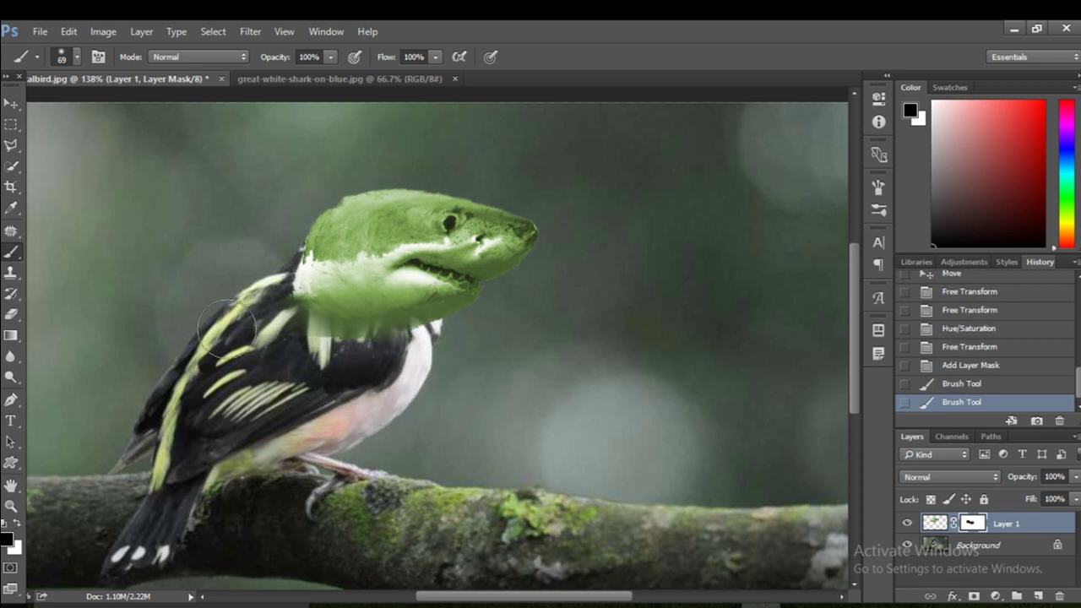
- Reduce the brush opacity to 22% and partially mask the shark's neck and throat to blend them into the bird's feathers
click(330, 56)
drag(269, 76, 267, 76)
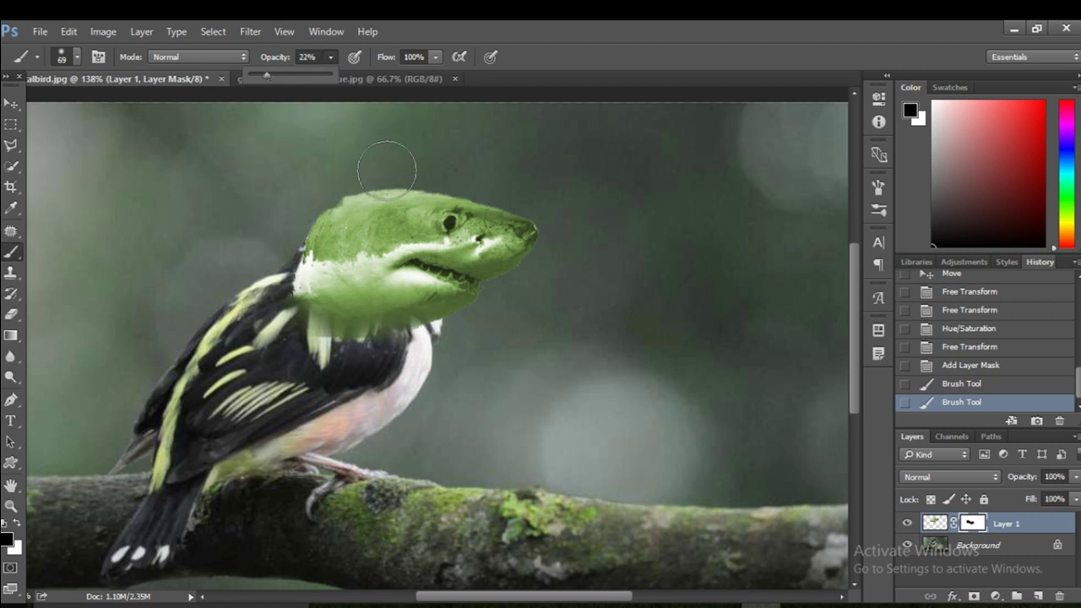
click(392, 167)
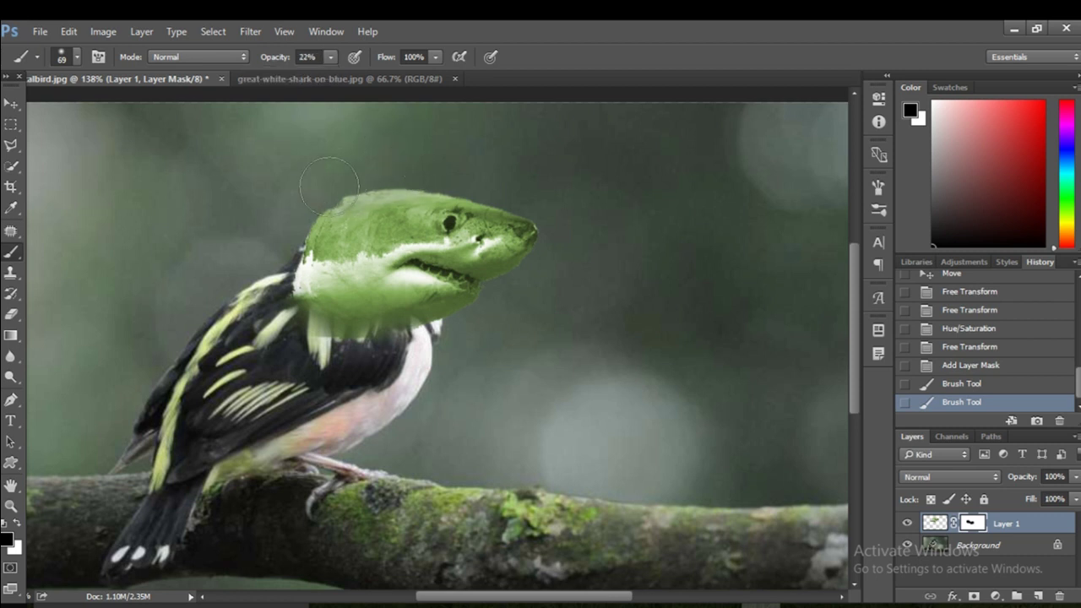
mouse_move(272, 305)
mouse_down()
mouse_move(353, 359)
mouse_move(376, 351)
mouse_move(347, 352)
mouse_move(470, 341)
mouse_move(440, 351)
mouse_move(489, 326)
mouse_move(306, 356)
mouse_move(353, 342)
mouse_move(358, 329)
mouse_move(354, 345)
mouse_move(295, 287)
mouse_up()
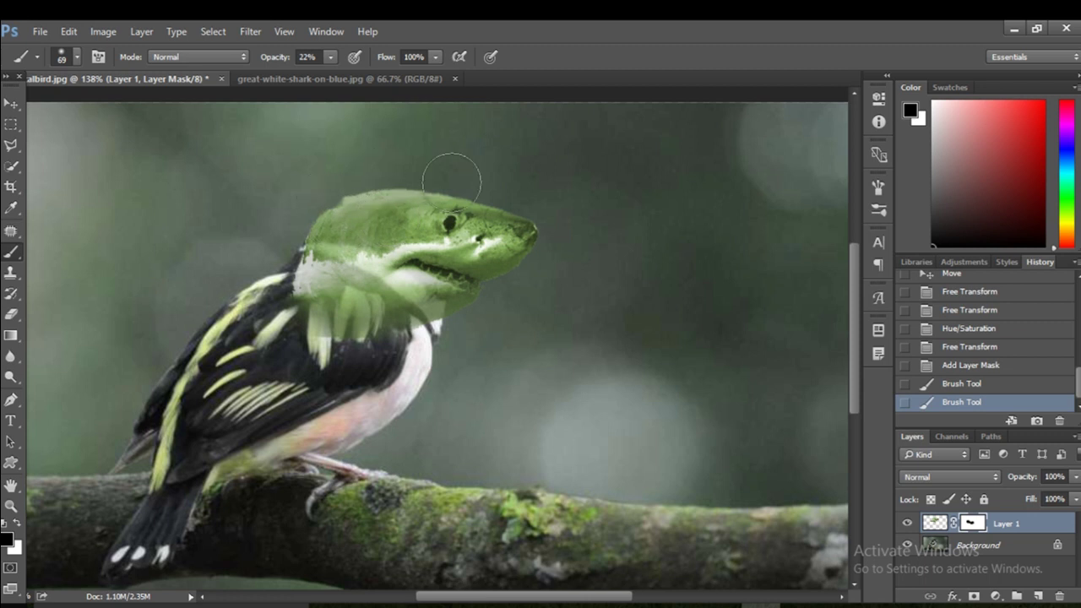
drag(528, 277, 502, 346)
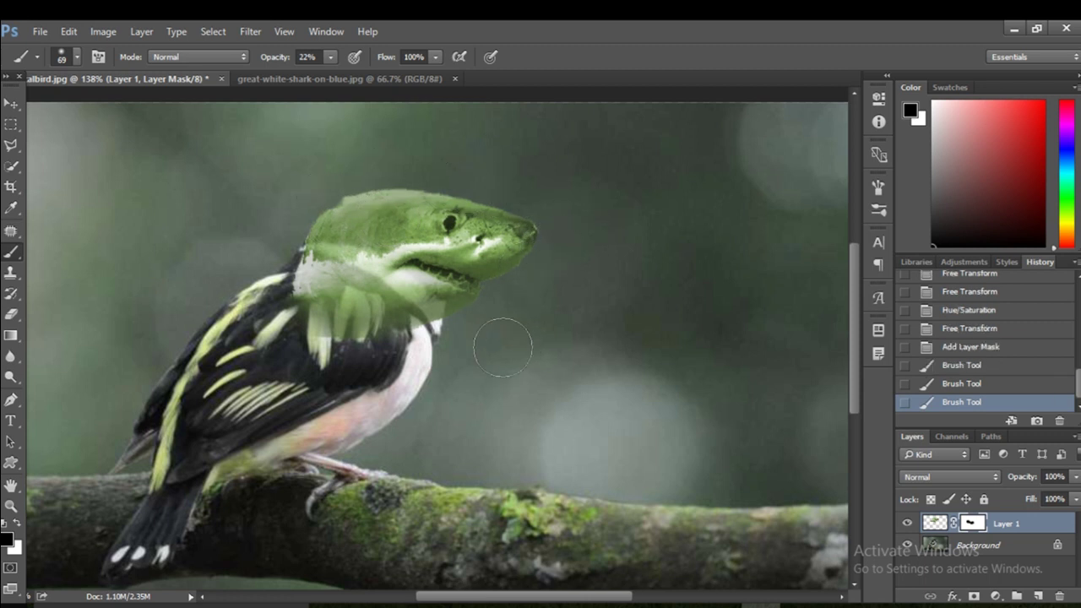
- Brush the mask along the upper back of the shark head to blend in the bird's dark crown
click(372, 167)
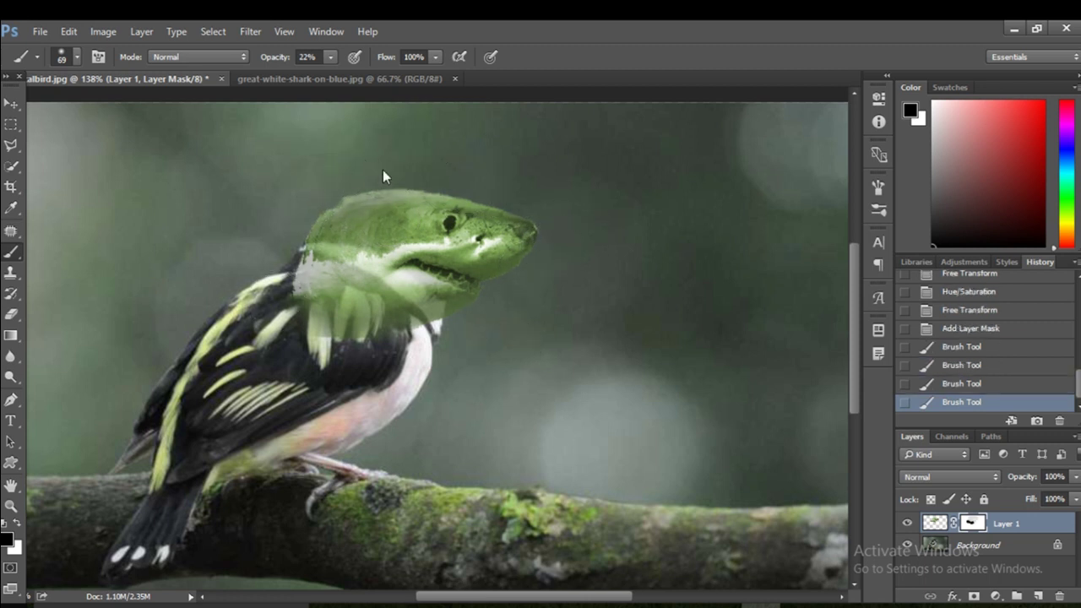
click(382, 170)
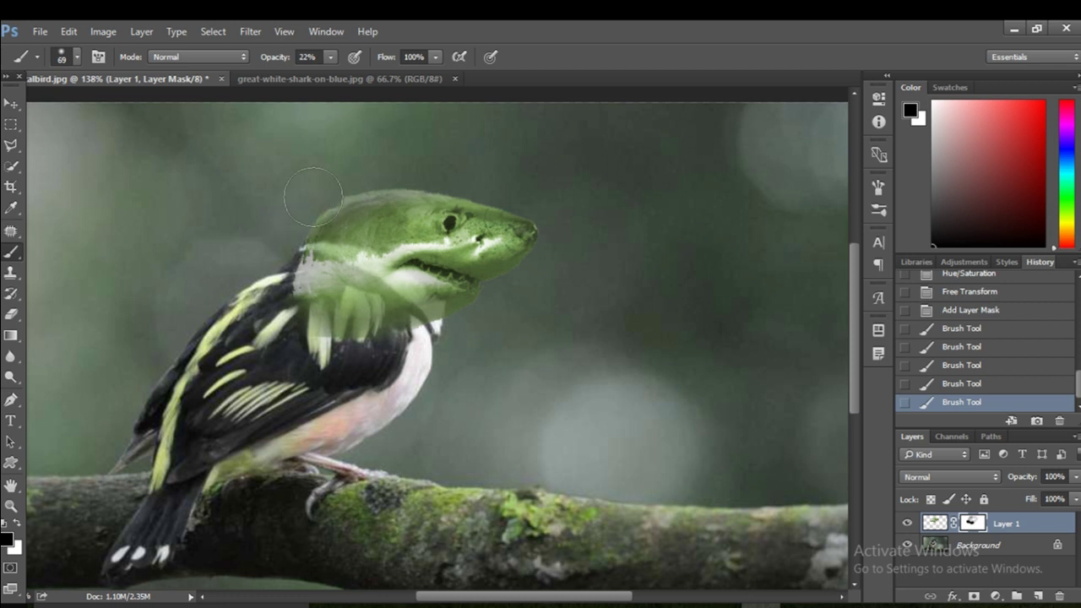
mouse_move(383, 174)
mouse_down()
mouse_move(465, 176)
mouse_move(352, 171)
mouse_up()
click(341, 173)
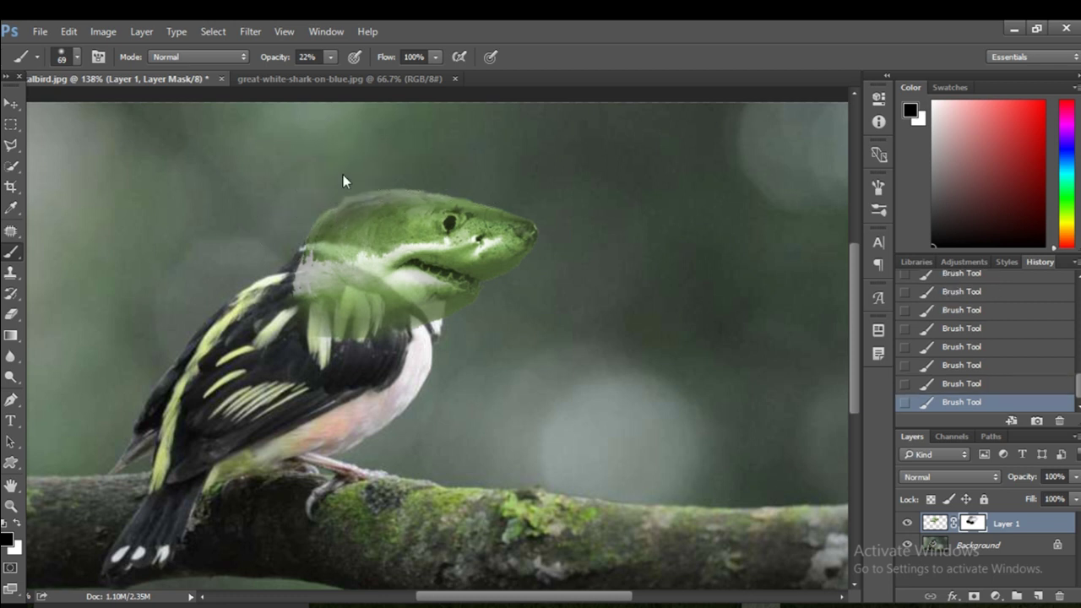
mouse_move(299, 208)
mouse_down()
mouse_move(374, 167)
mouse_move(468, 167)
mouse_up()
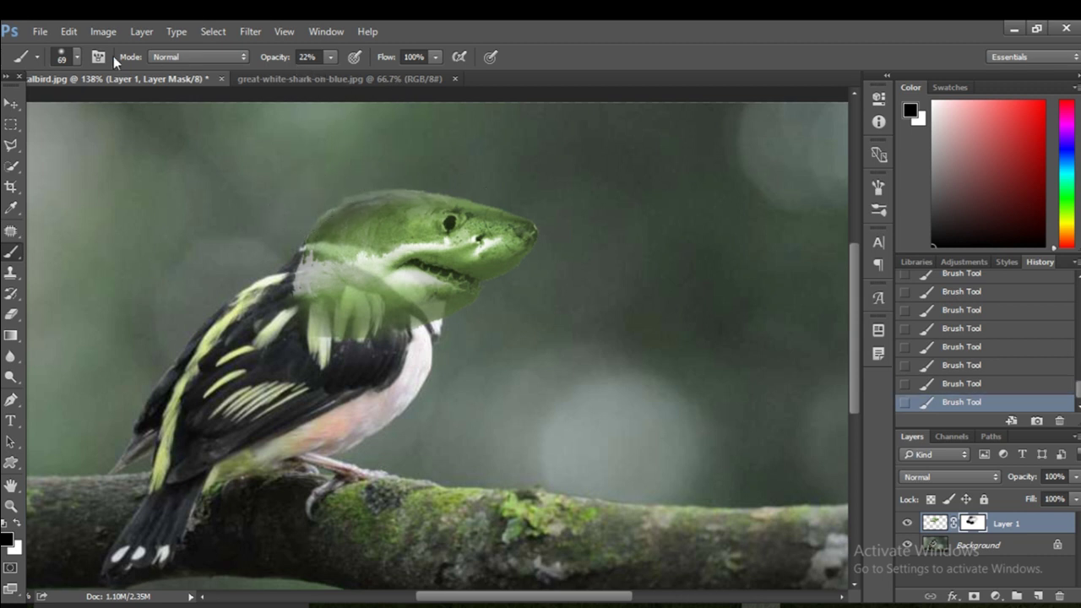
- Set the brush size to 23 px and soften the mask along the crown and the back of the neck
click(76, 60)
drag(99, 110, 96, 109)
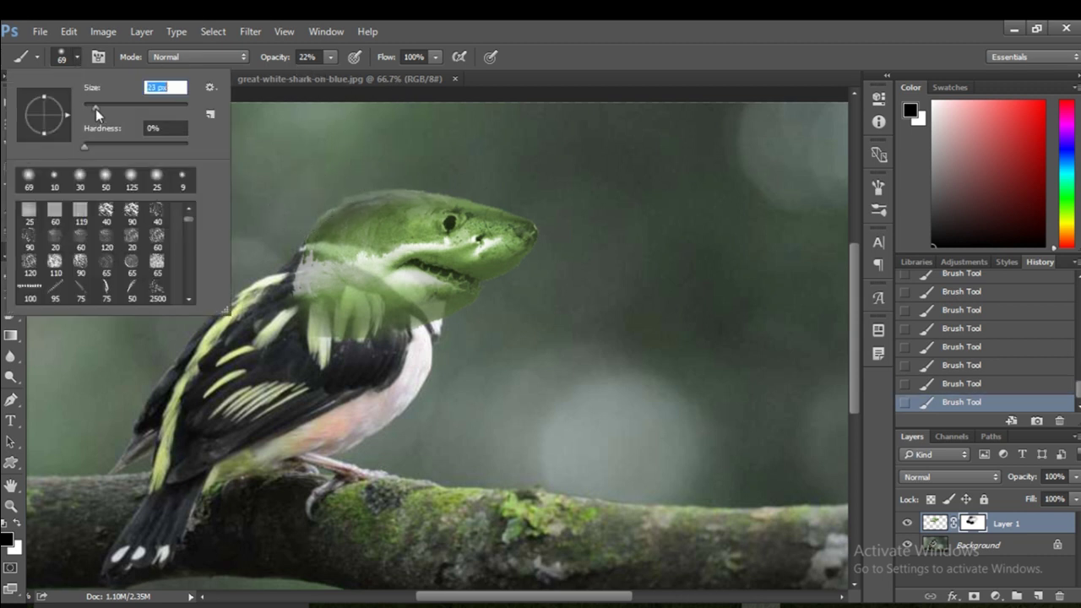
key(Return)
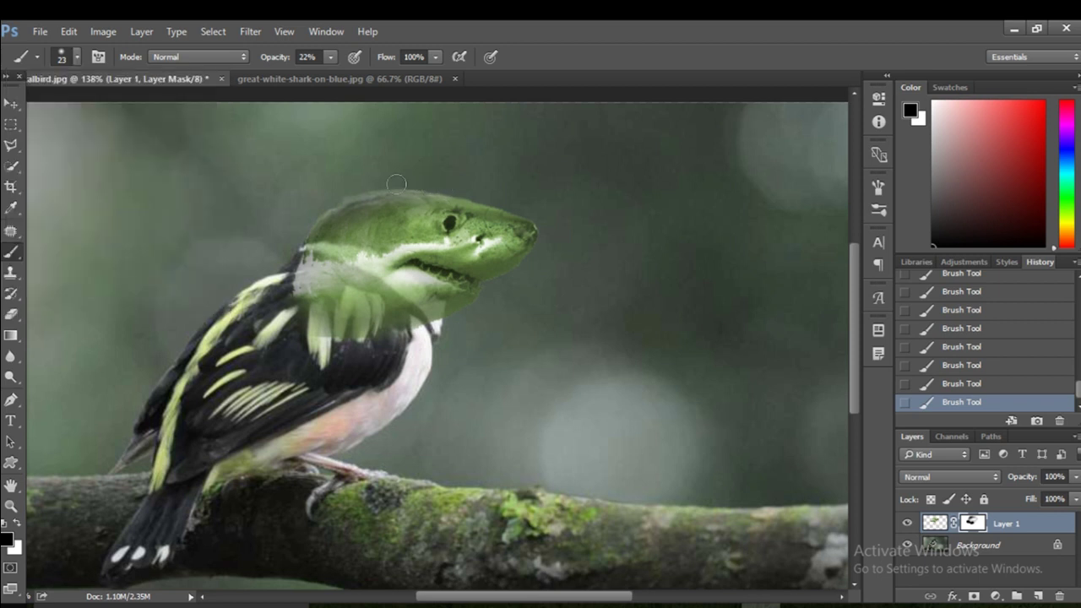
drag(358, 187, 410, 199)
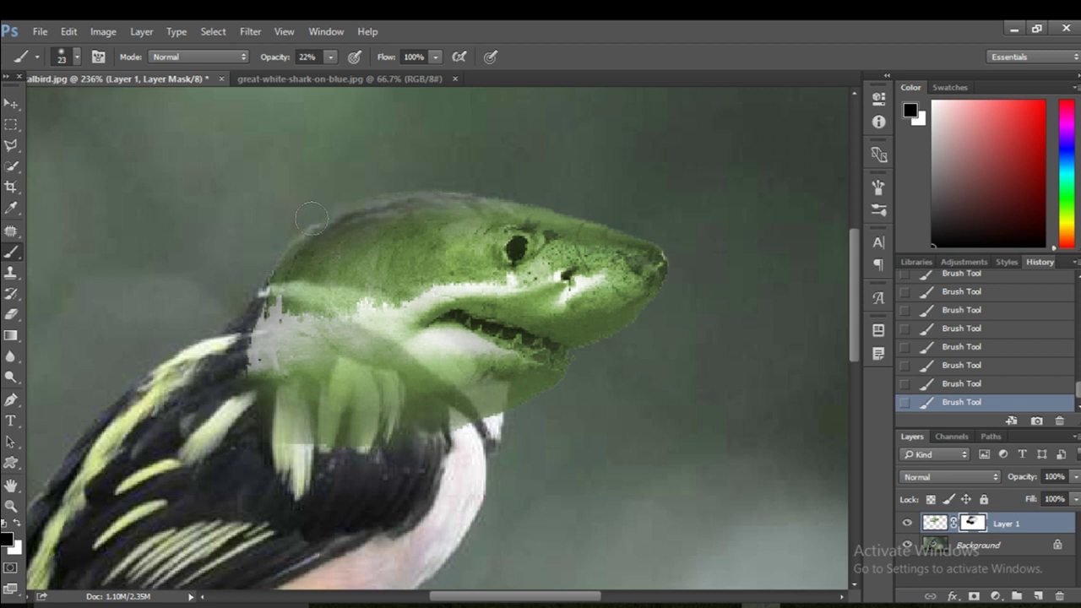
mouse_move(263, 311)
mouse_down()
mouse_move(258, 356)
mouse_move(259, 317)
mouse_move(287, 362)
mouse_move(275, 354)
mouse_move(268, 305)
mouse_move(333, 365)
mouse_up()
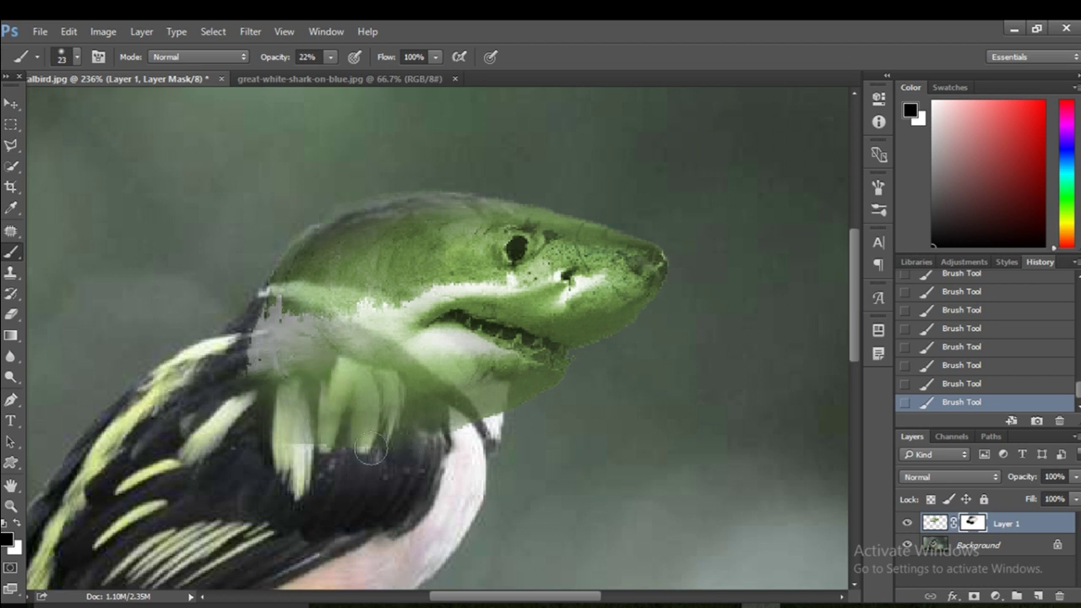
- Mask the leftover shark edges above the wing and chest at 100% brush opacity, and touch up the crown at 22%
click(330, 57)
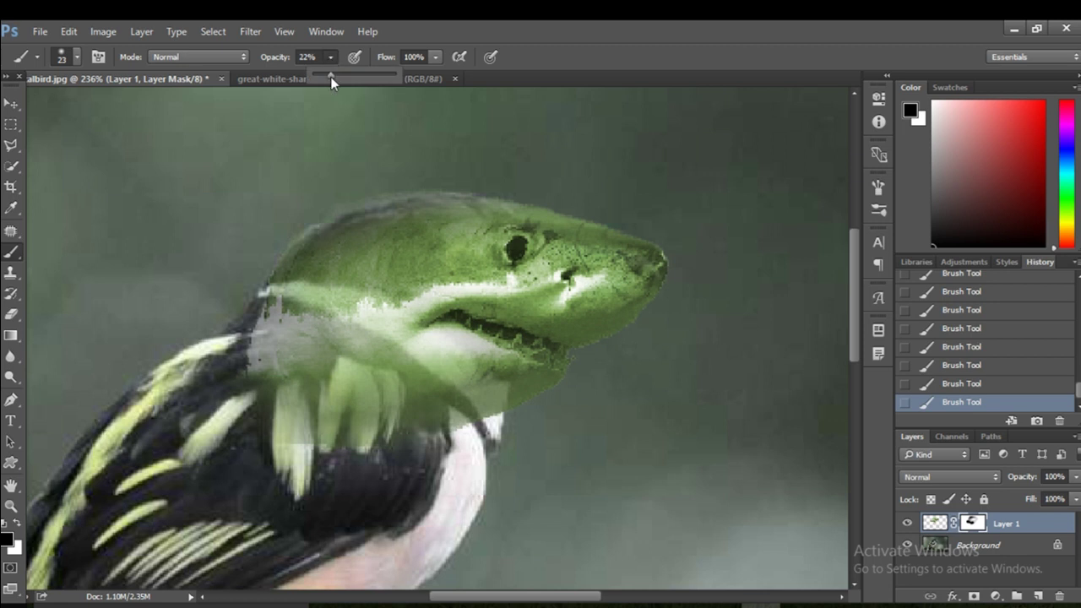
mouse_move(404, 463)
mouse_down()
mouse_move(244, 452)
mouse_move(335, 456)
mouse_up()
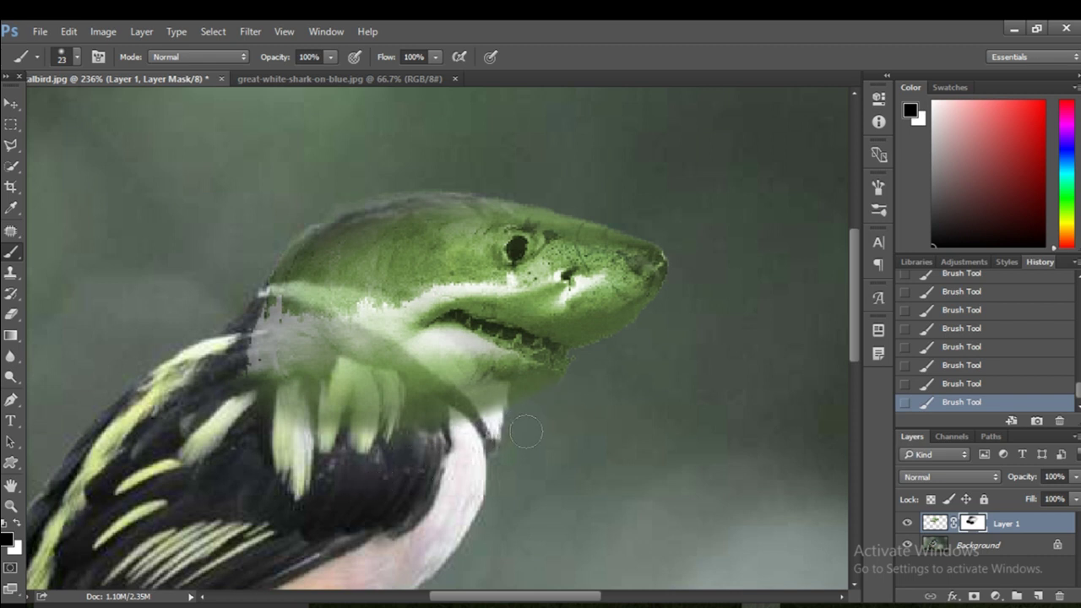
click(325, 59)
drag(331, 75, 255, 77)
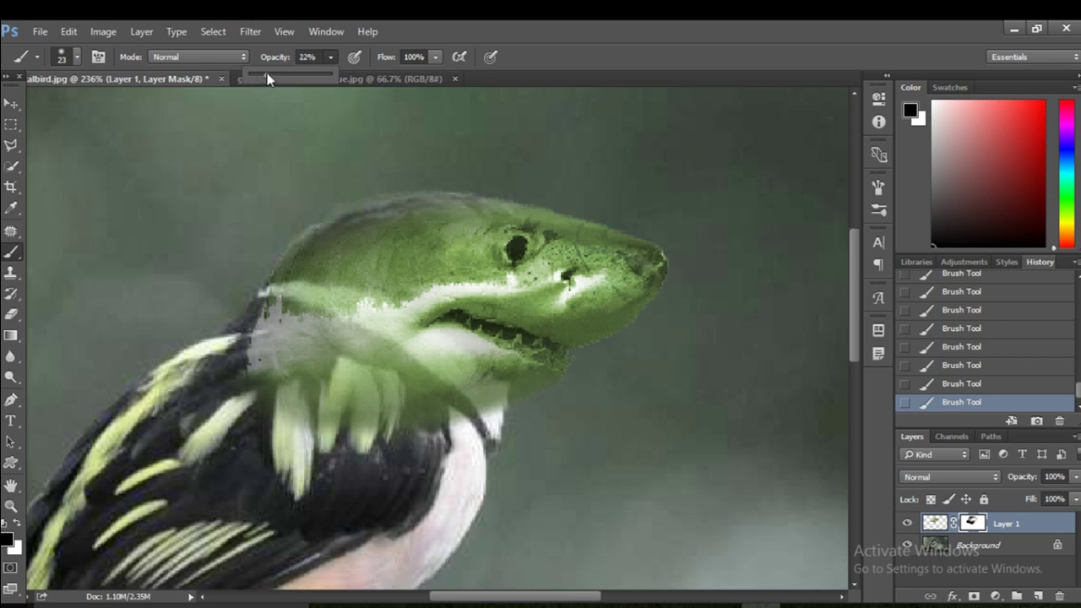
click(290, 182)
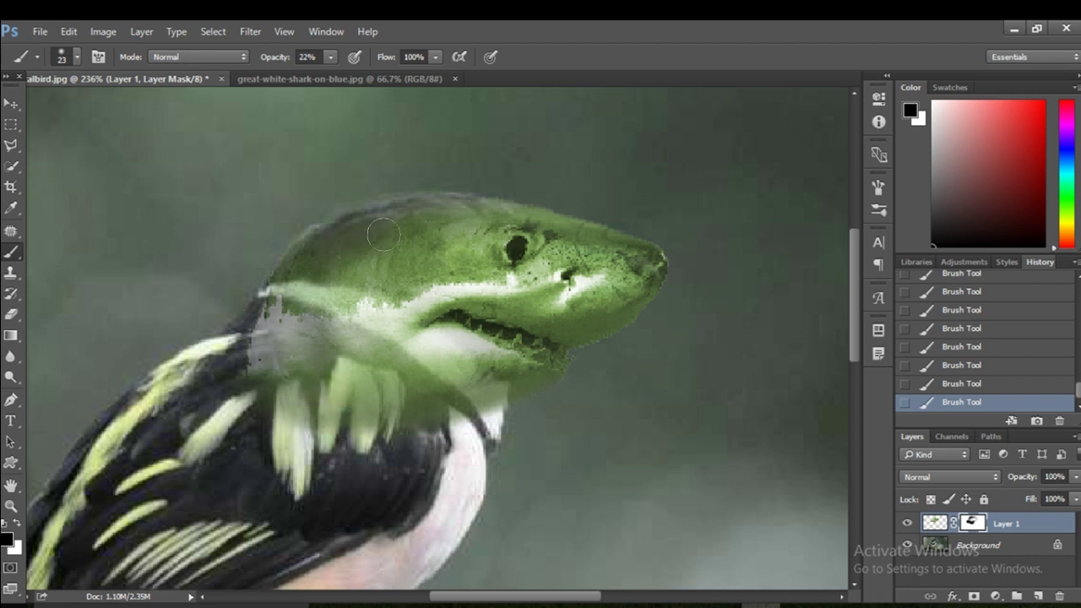
mouse_move(382, 233)
mouse_down()
mouse_move(422, 211)
mouse_move(513, 201)
mouse_up()
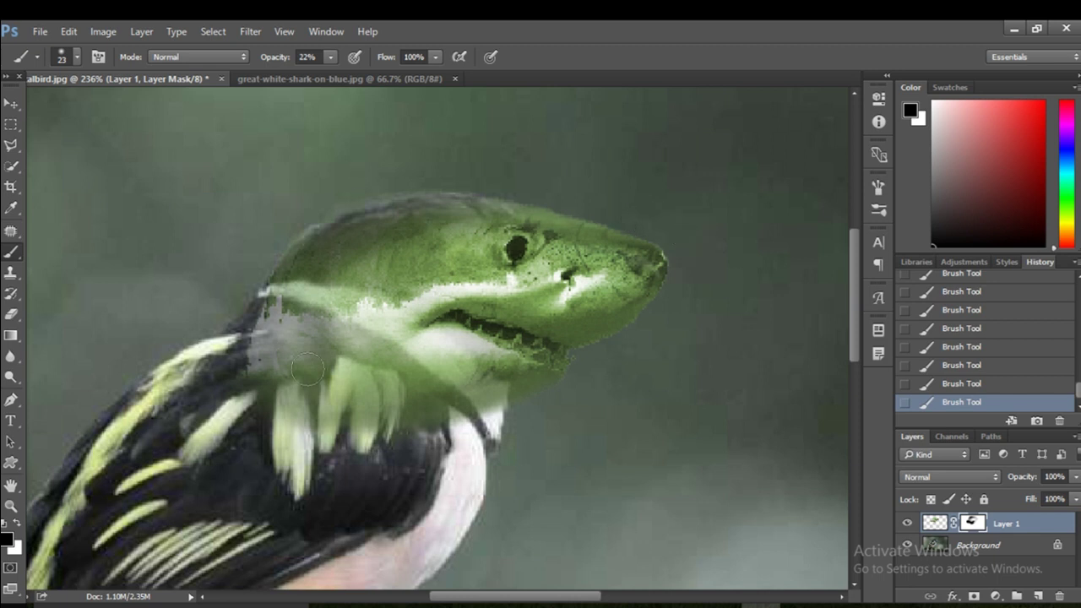
- Lower the brush opacity to 12% and lightly soften the mask around the throat
click(329, 57)
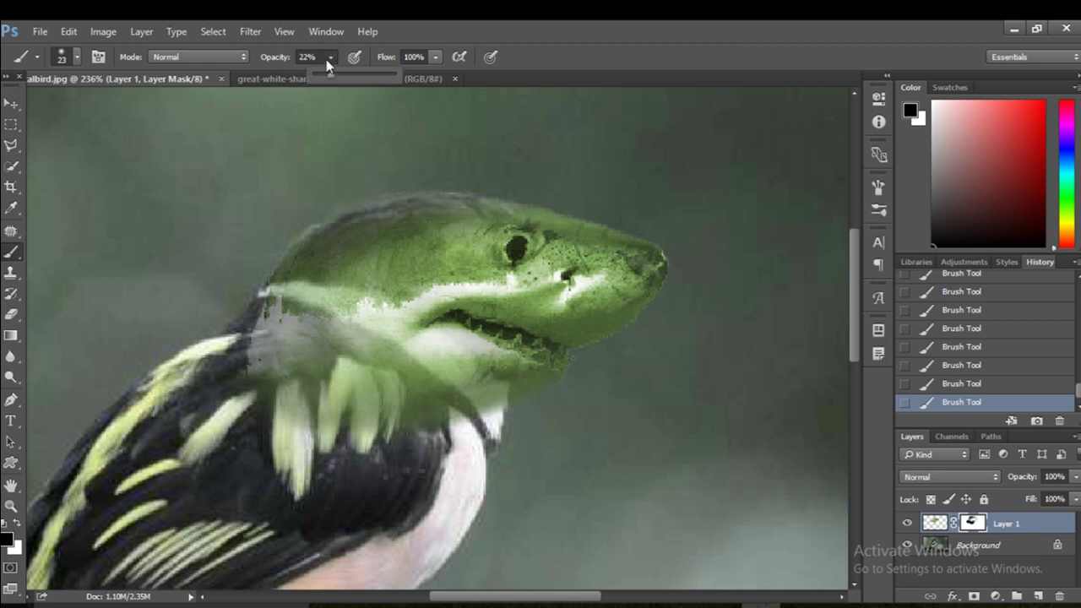
drag(326, 75, 318, 75)
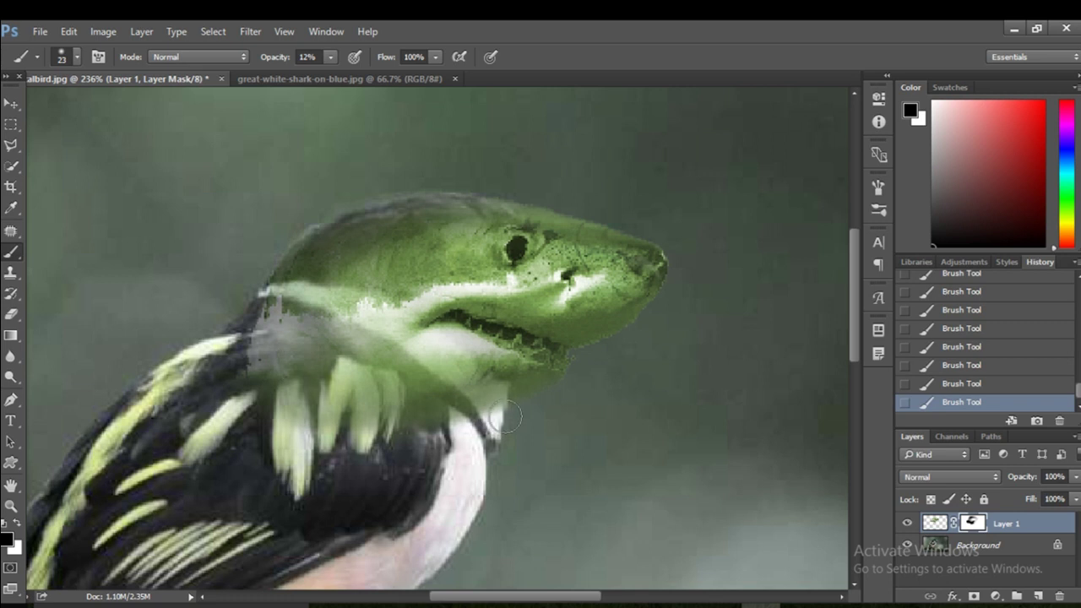
scroll(551, 377, down, 5)
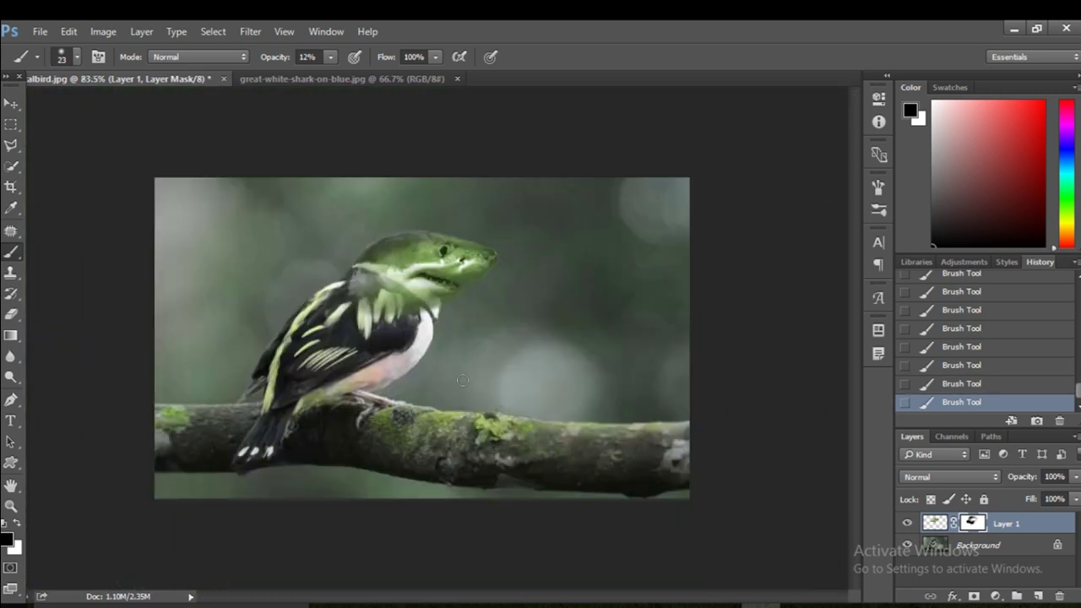
- Switch to the Move tool and reselect the shark layer with its image active instead of its mask
click(11, 103)
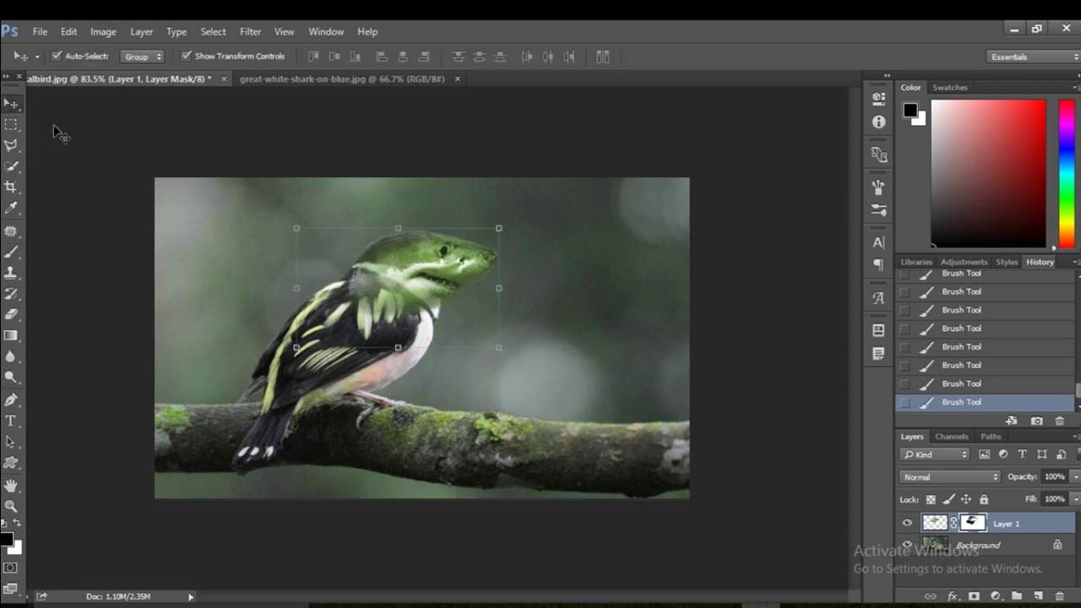
key(ctrl+plus)
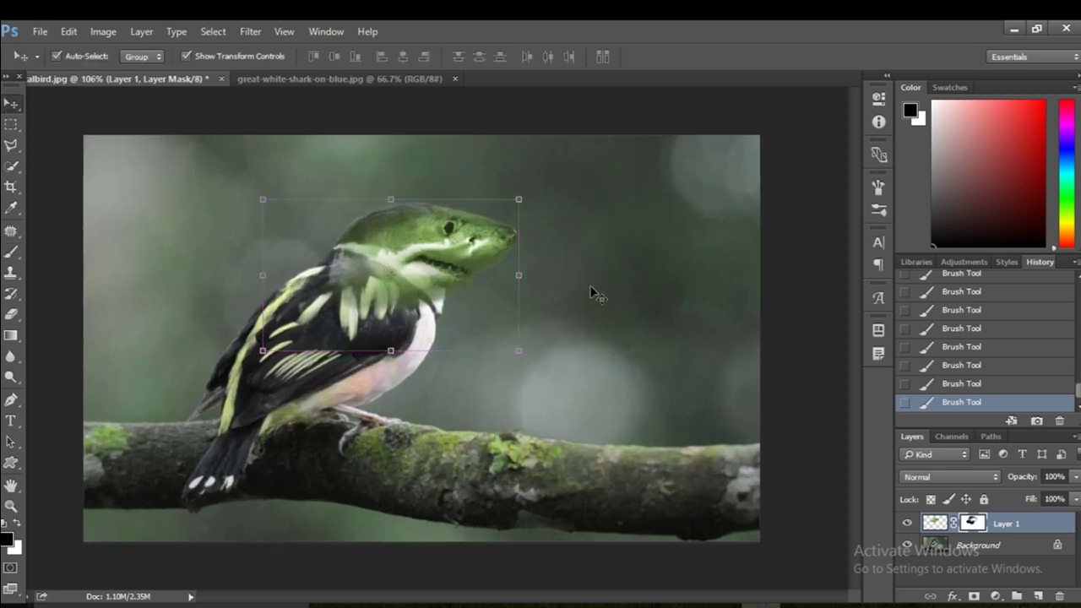
click(574, 288)
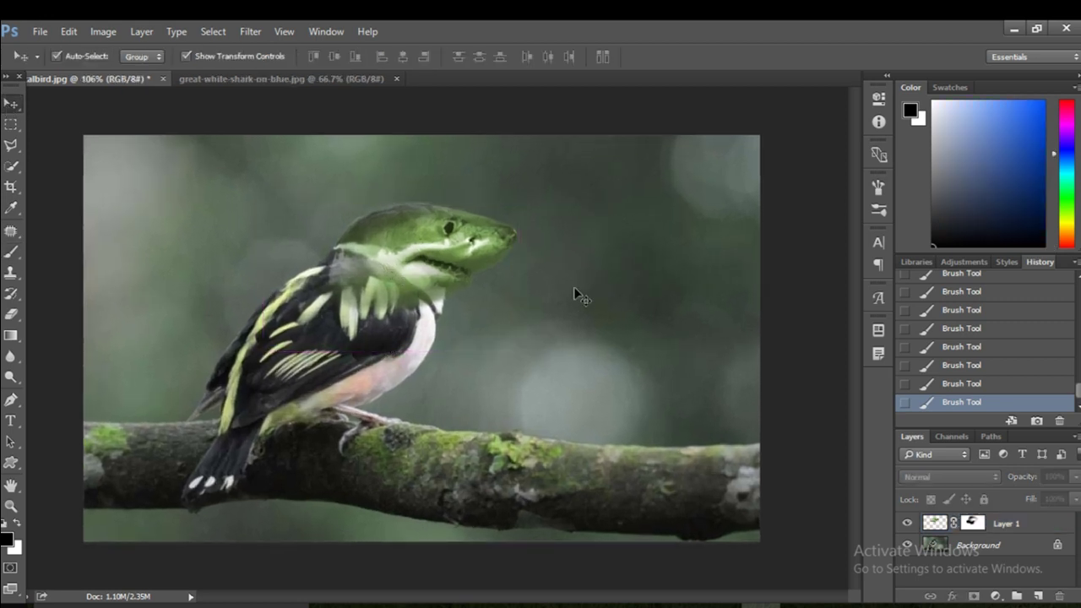
ctrl+click(489, 234)
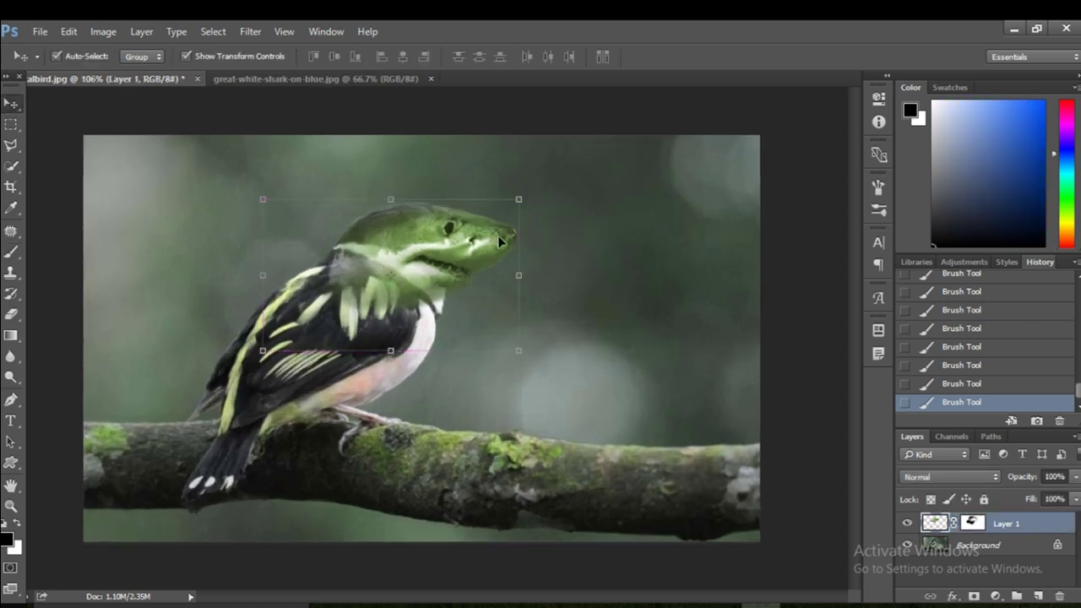
scroll(478, 231, up, 3)
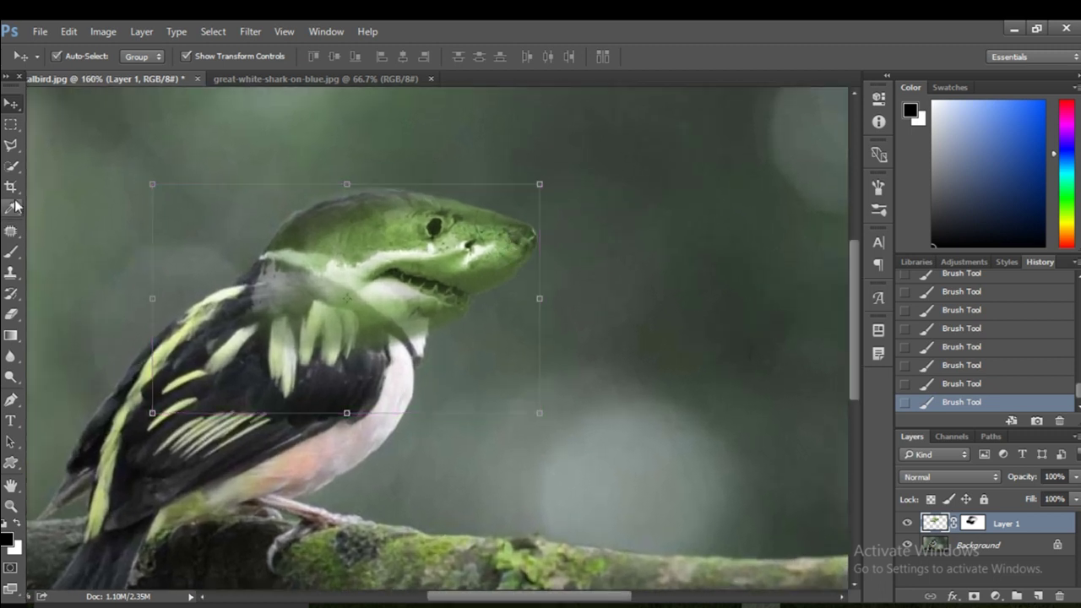
- Outline the strip just outside the shark head from snout to bird's back with the Polygonal Lasso and cut those pixels away
click(11, 145)
scroll(456, 189, up, 3)
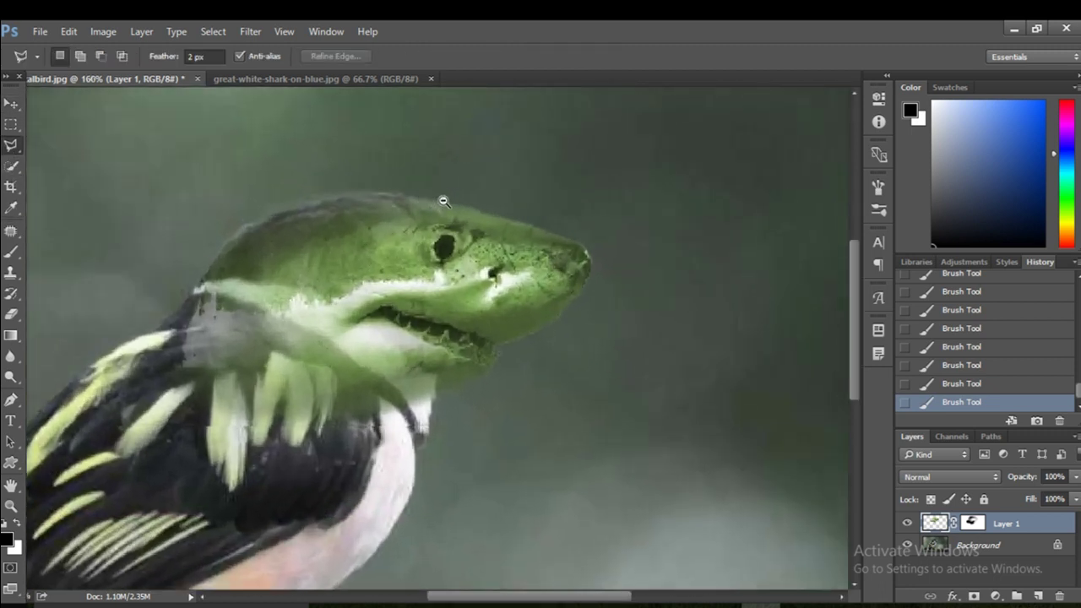
scroll(623, 262, up, 1)
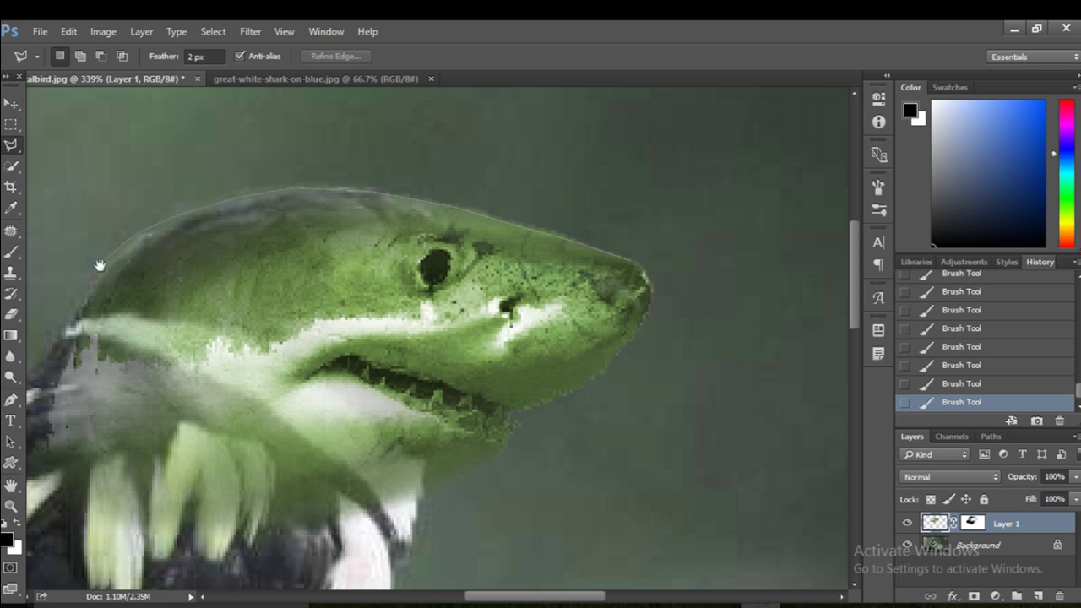
drag(116, 263, 296, 242)
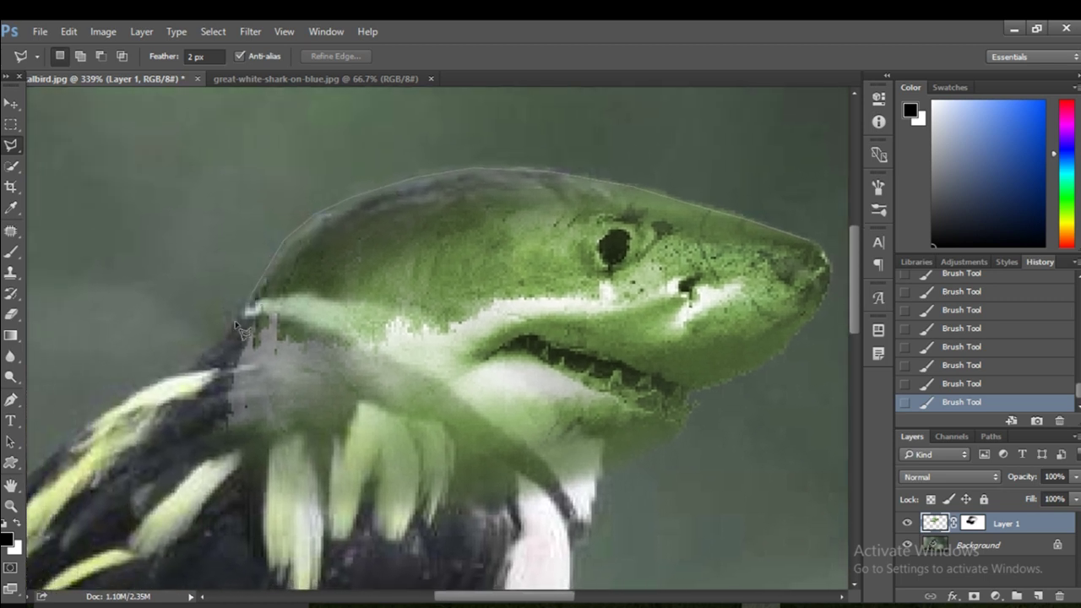
click(182, 369)
click(96, 403)
mouse_move(91, 401)
mouse_down()
mouse_move(212, 389)
mouse_move(260, 397)
mouse_up()
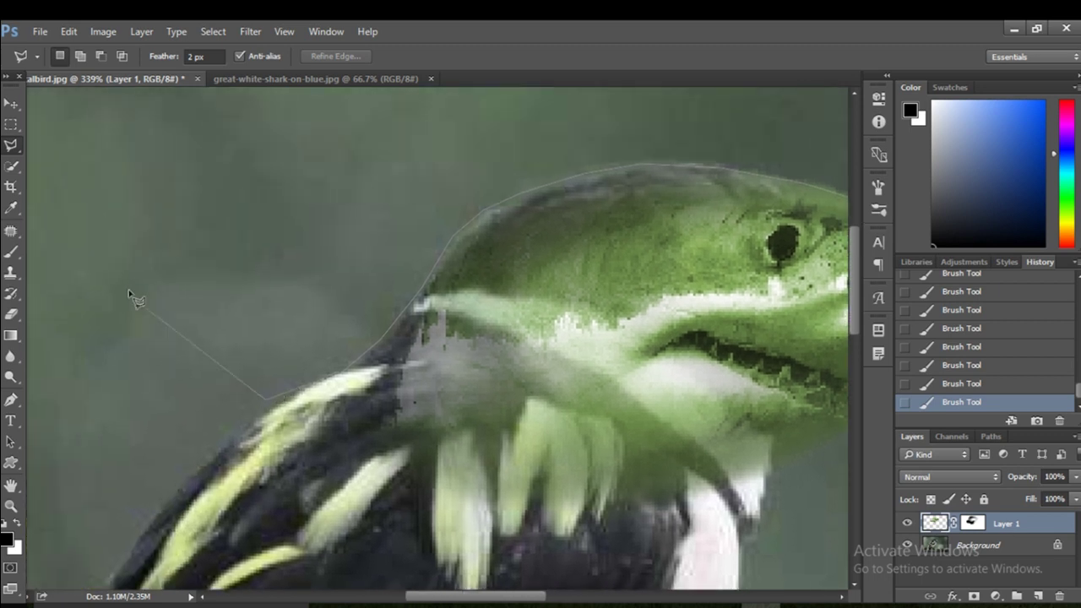
click(129, 255)
click(165, 188)
drag(432, 140, 267, 296)
click(253, 158)
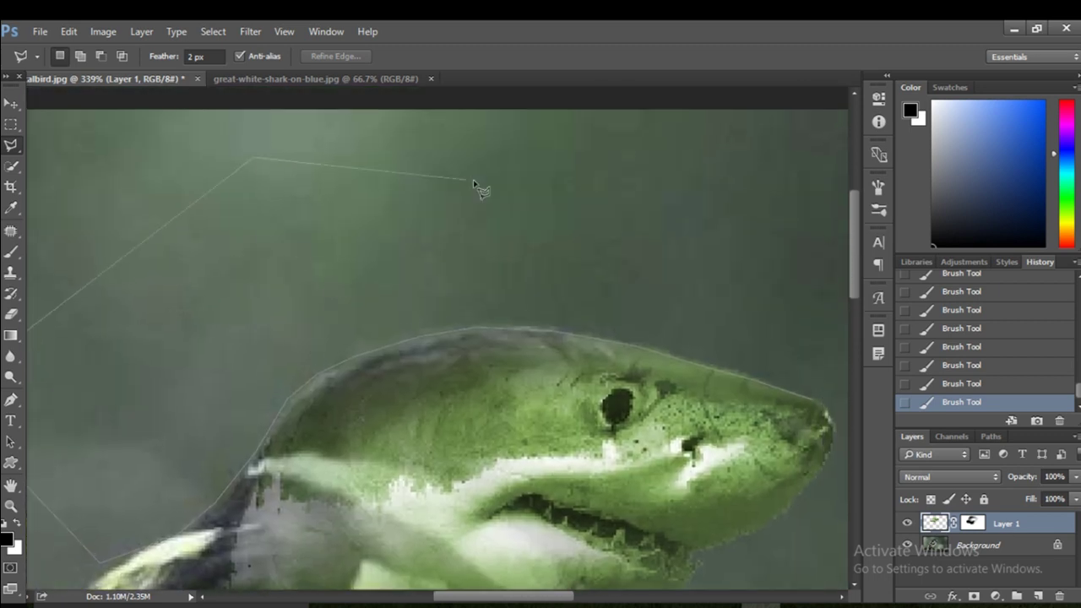
click(486, 179)
drag(722, 261, 516, 211)
click(742, 287)
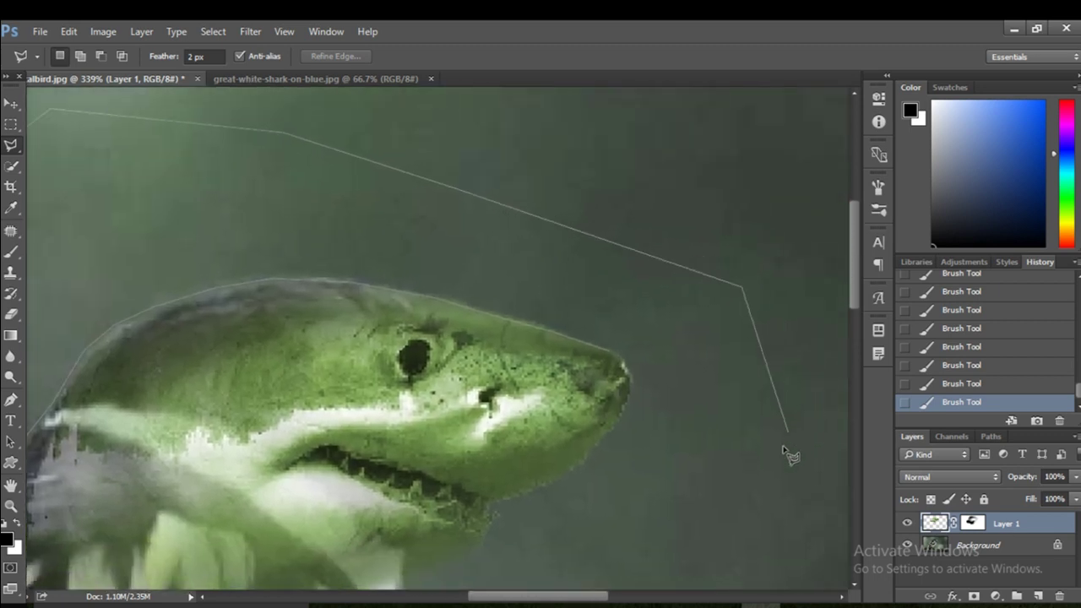
click(787, 433)
click(755, 502)
click(663, 473)
click(642, 427)
double_click(620, 362)
key(ctrl+x)
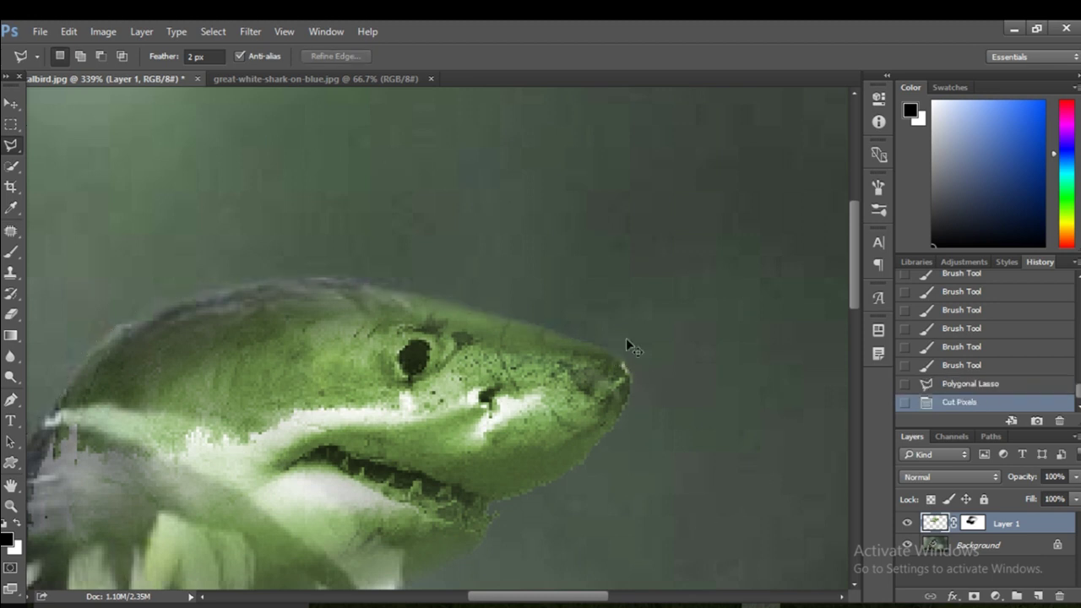
- Nudge the trimmed shark head slightly upward on the bird's body with the Move tool
mouse_move(626, 338)
mouse_down()
mouse_move(570, 332)
mouse_move(569, 311)
mouse_move(150, 162)
mouse_up()
key(v)
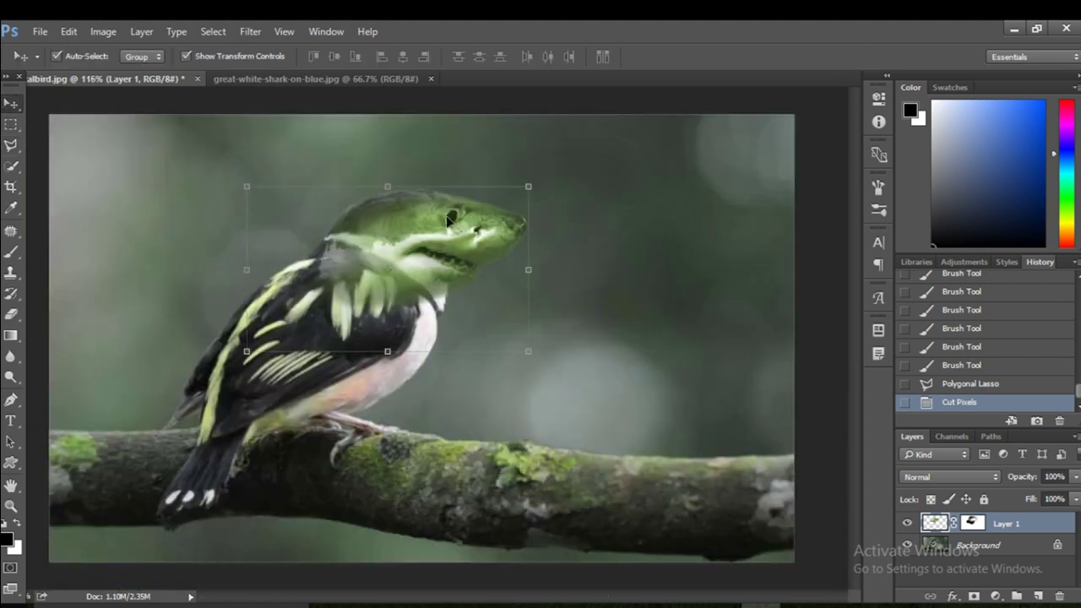
drag(465, 261, 488, 271)
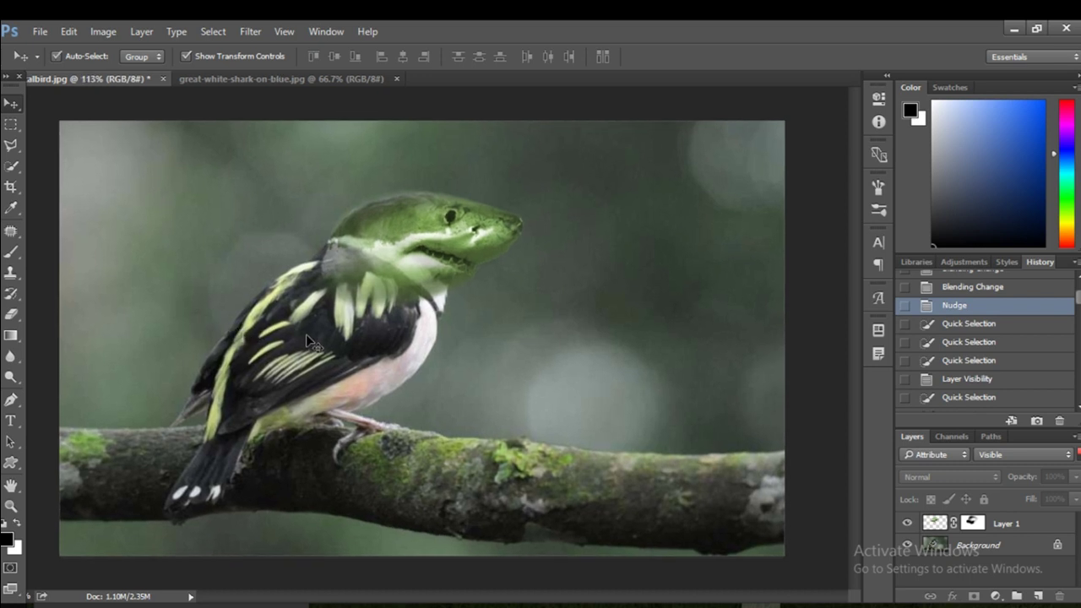
key(ctrl+space)
mouse_move(351, 331)
mouse_down()
mouse_move(368, 319)
mouse_move(354, 319)
mouse_up()
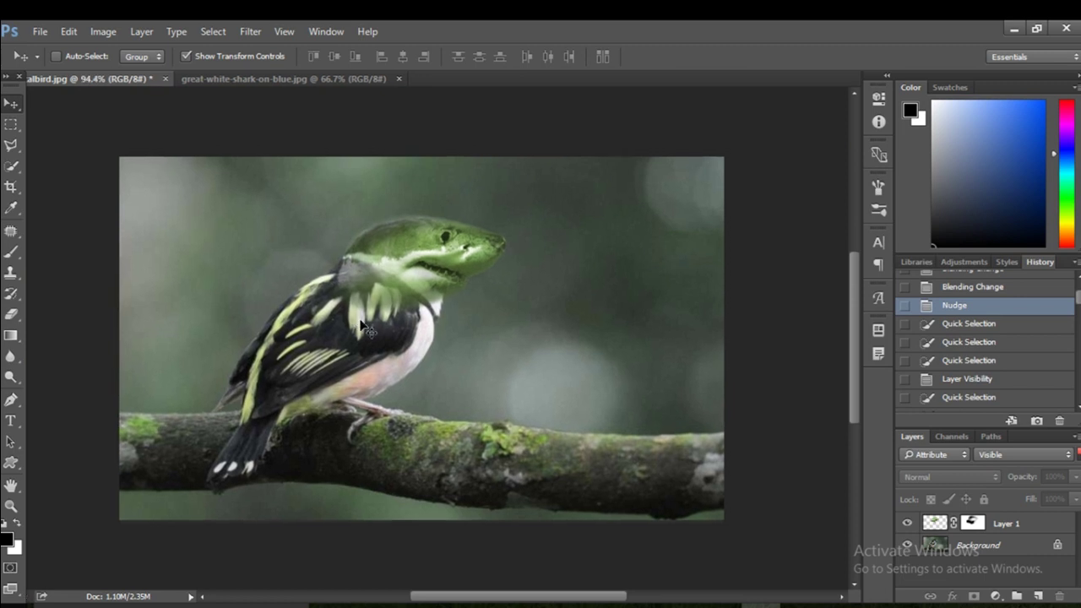